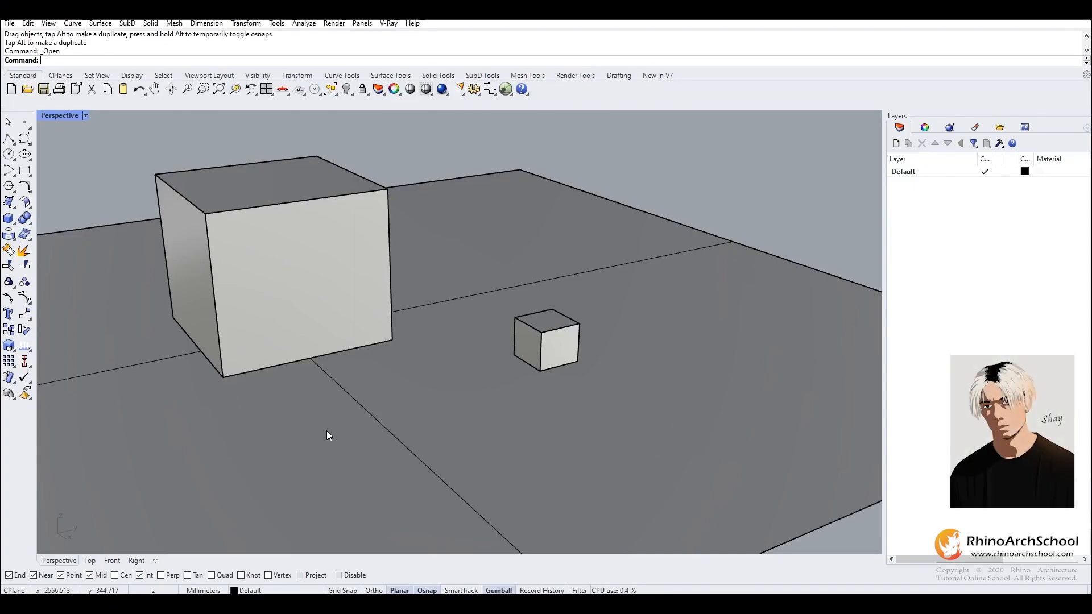
scroll(731, 405, down, 2)
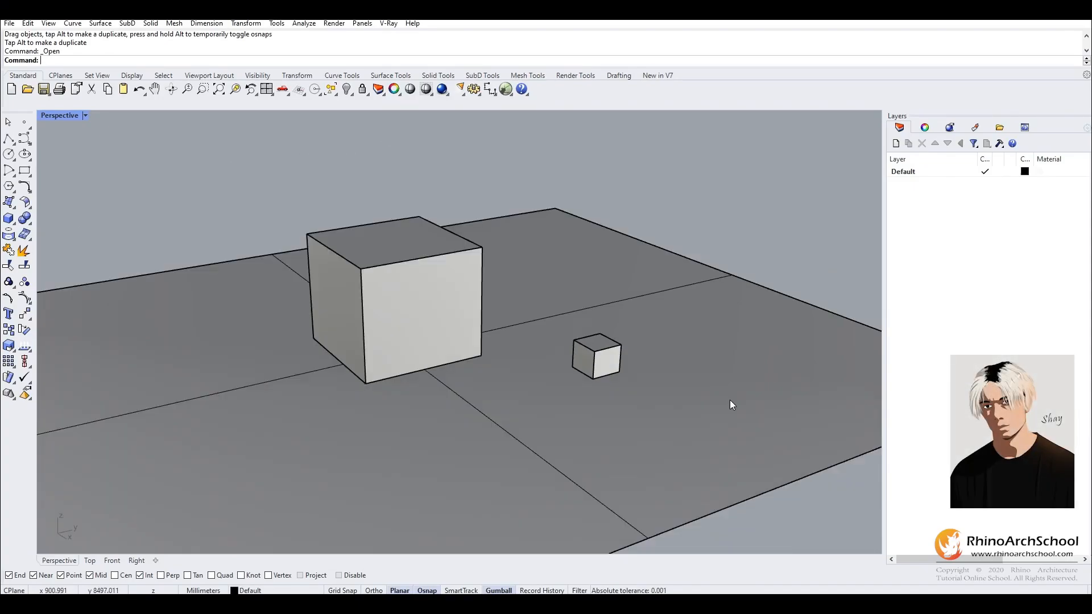
scroll(731, 403, up, 1)
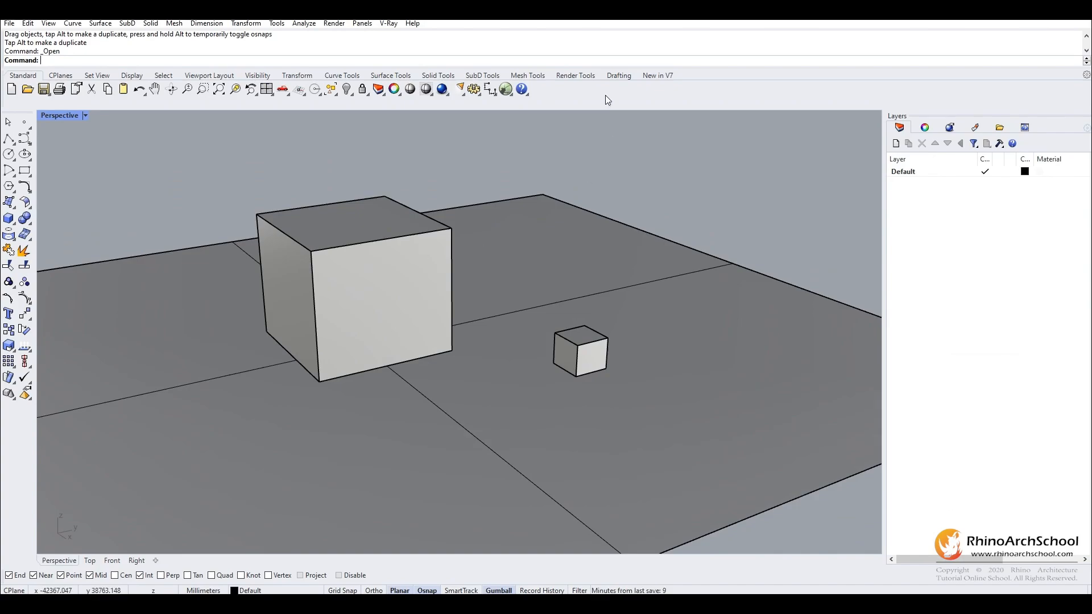
click(575, 76)
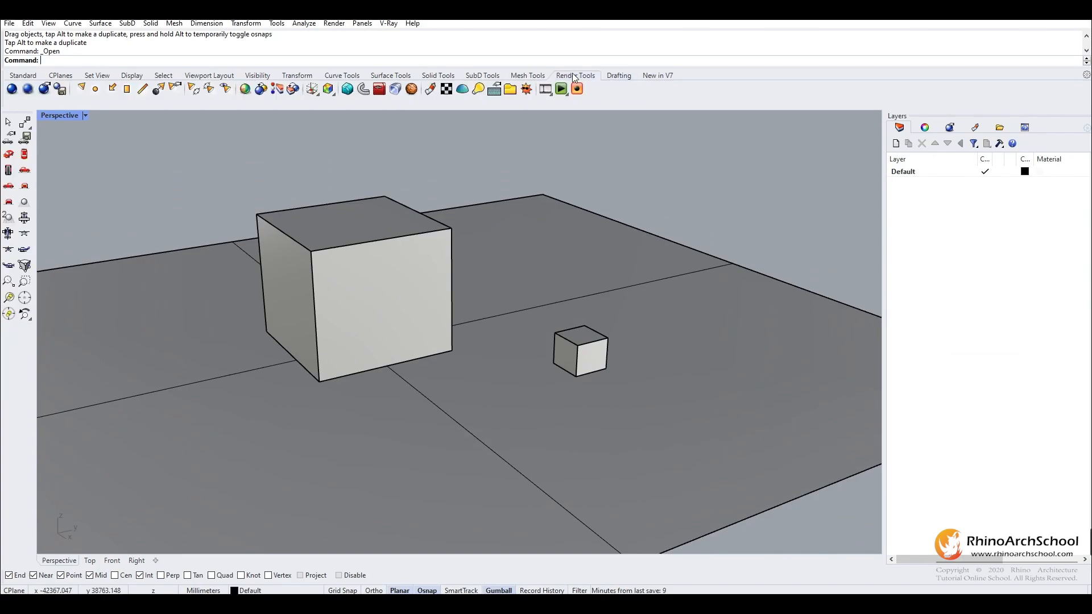
click(549, 95)
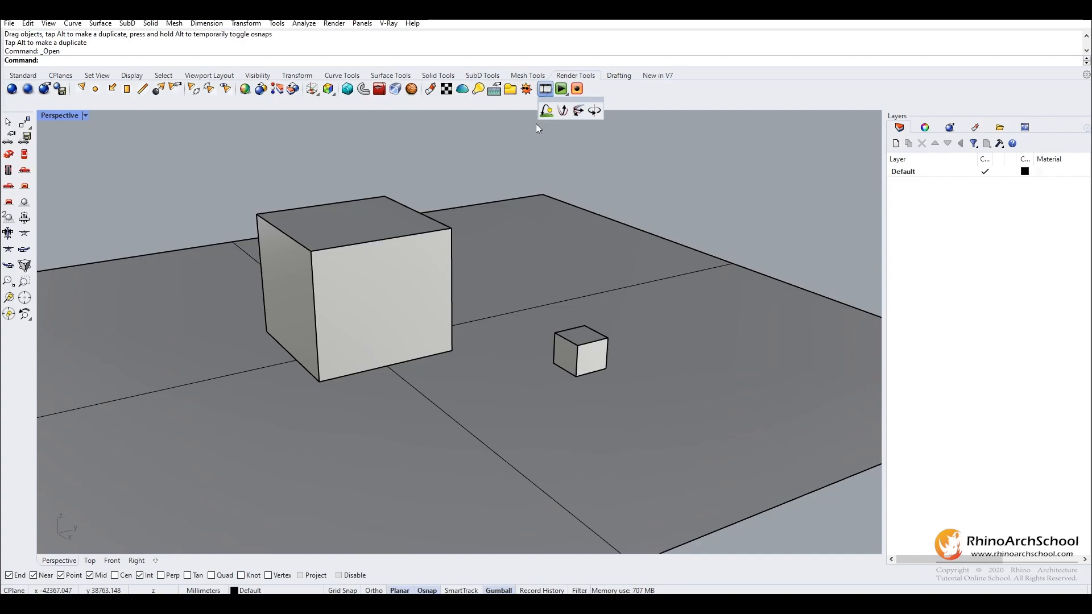
click(11, 76)
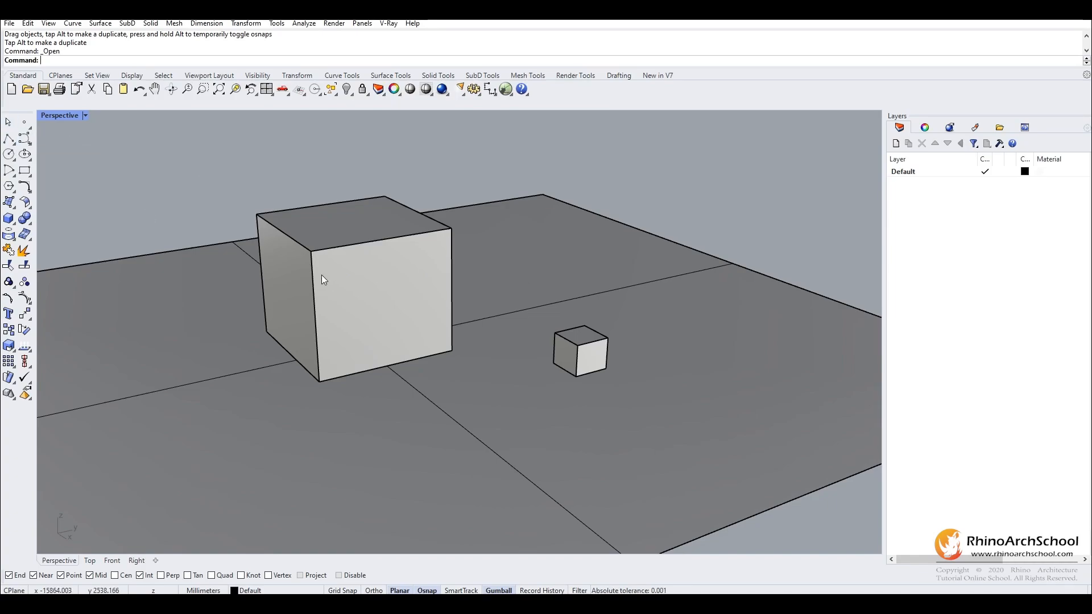
Place a point object on the small cube's upper edge and move it just in front of the adjacent side face
right_drag(319, 275, 530, 266)
scroll(731, 323, up, 3)
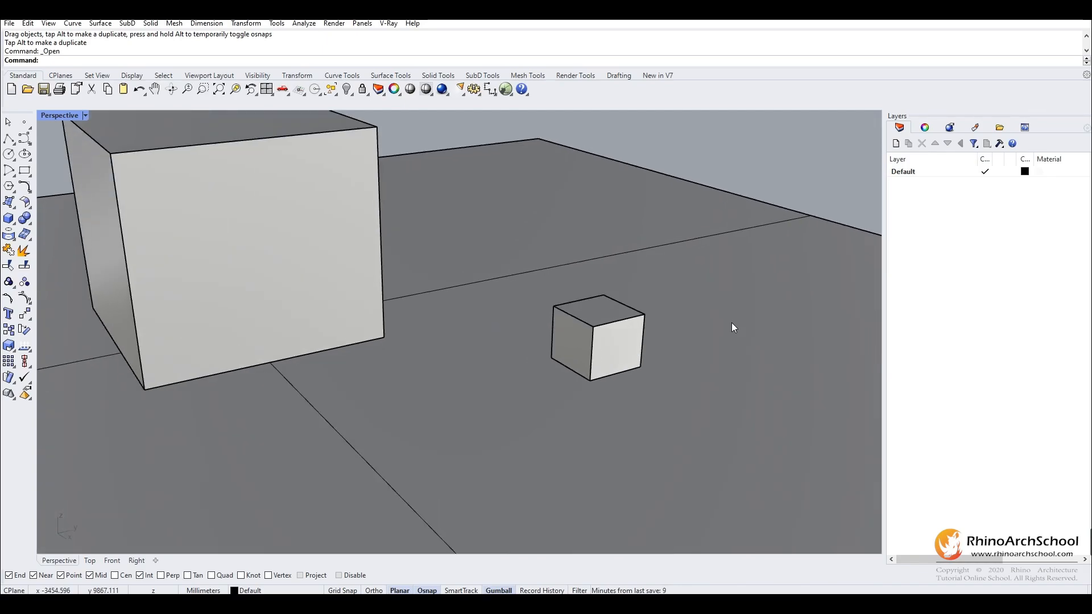
scroll(606, 320, up, 1)
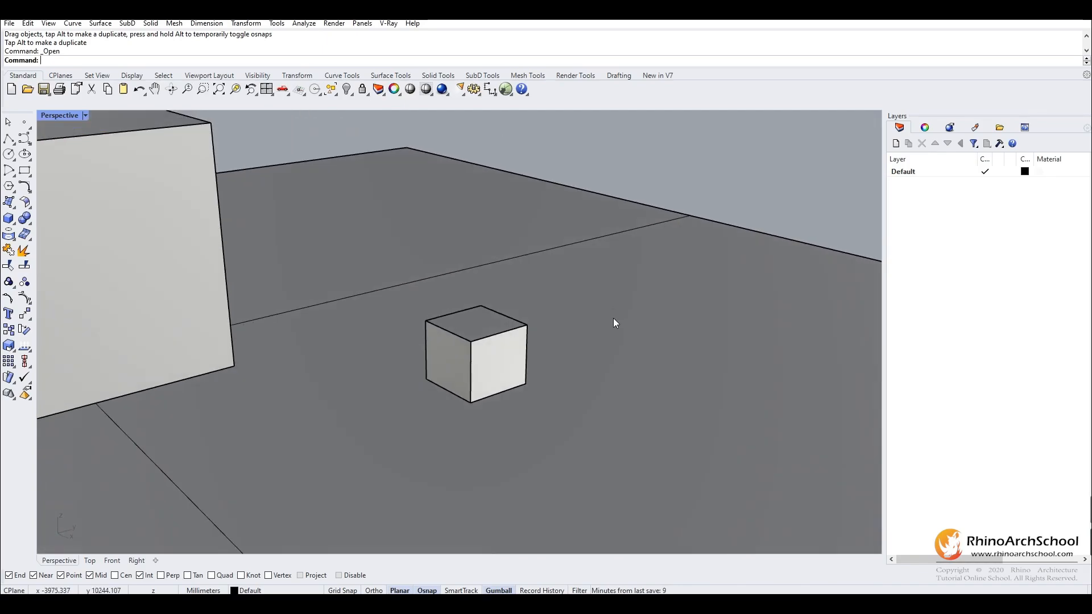
click(22, 128)
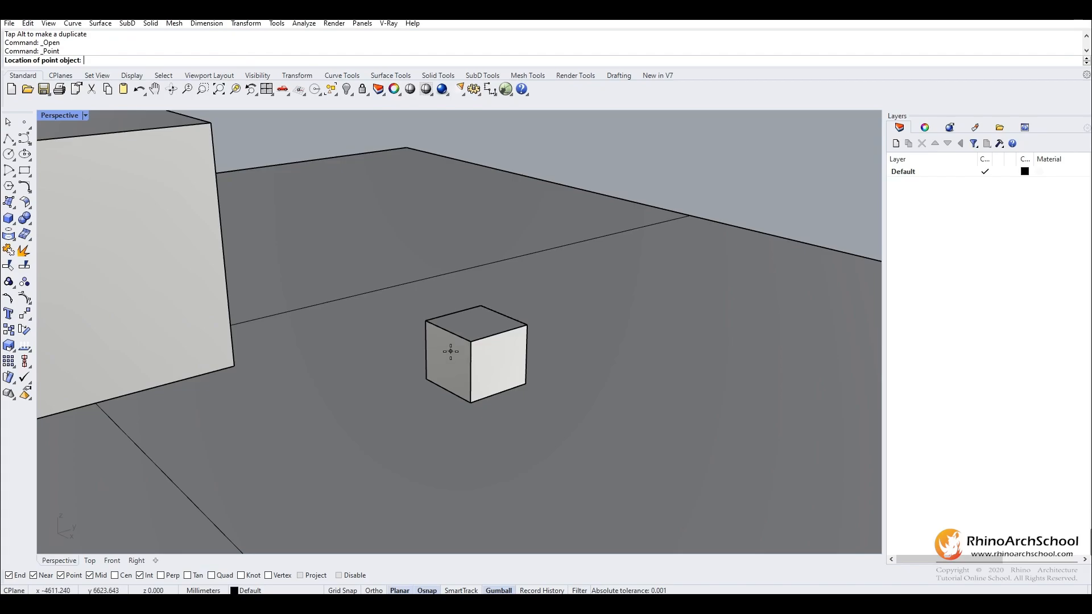
click(448, 330)
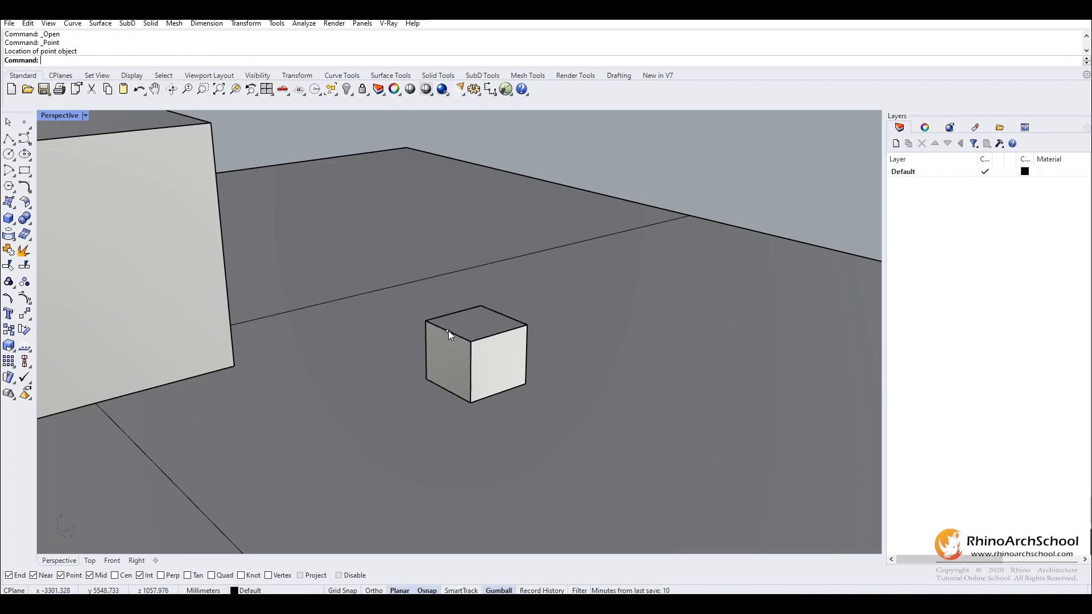
click(448, 333)
drag(480, 322, 445, 318)
click(739, 170)
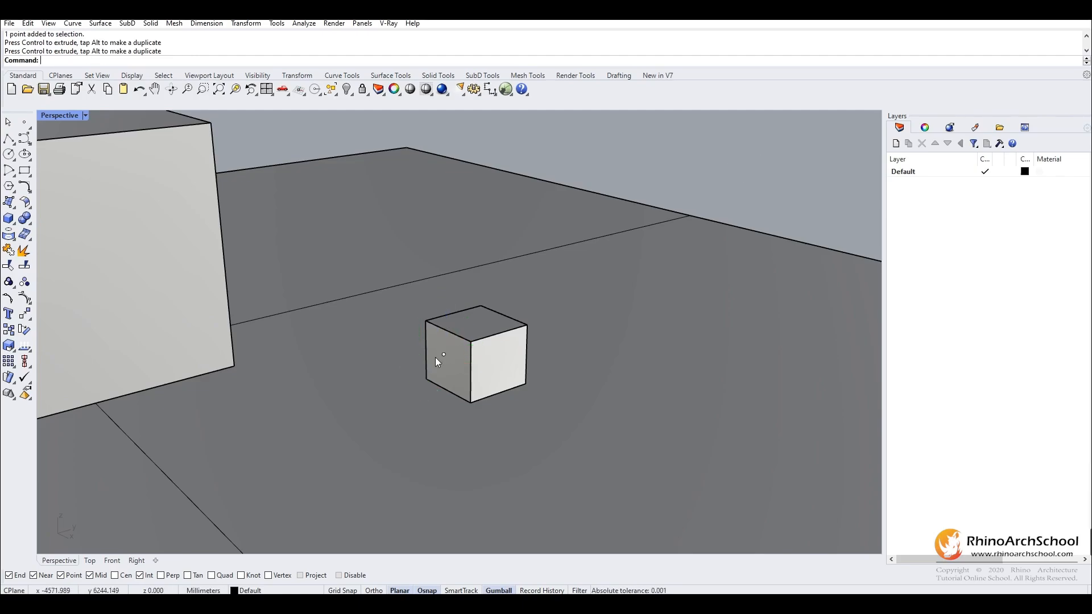
right_drag(435, 357, 697, 250)
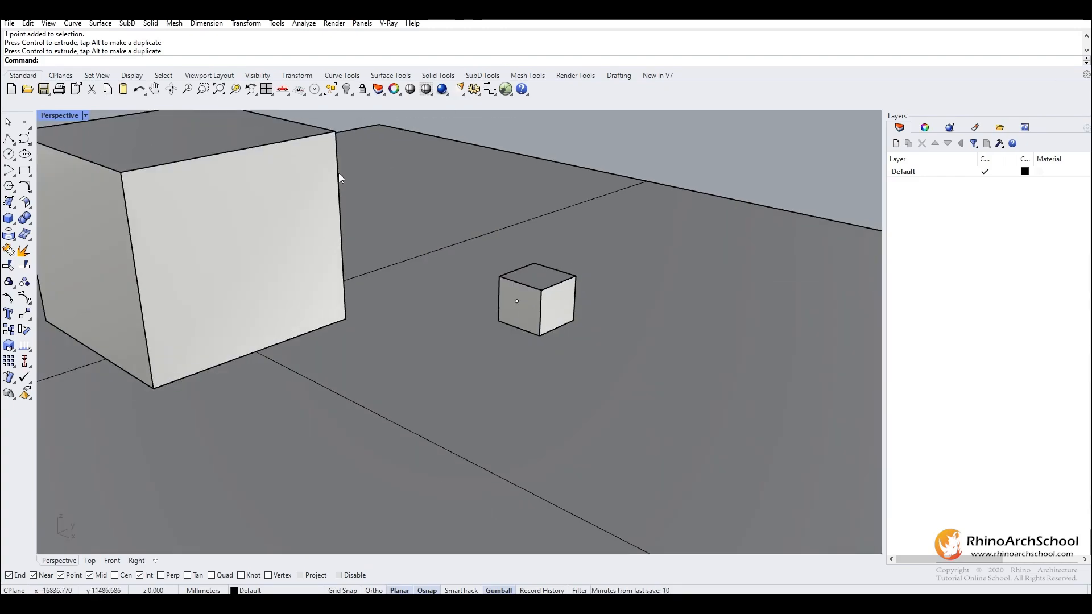
click(8, 139)
scroll(591, 267, down, 3)
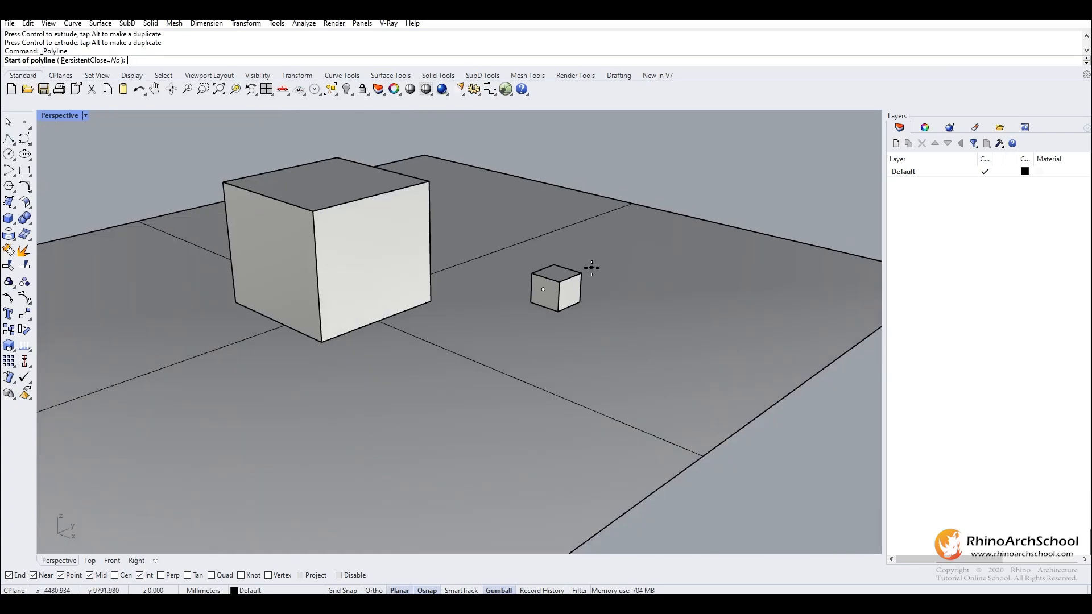
right_drag(591, 268, 509, 339)
scroll(510, 339, down, 2)
scroll(554, 258, up, 6)
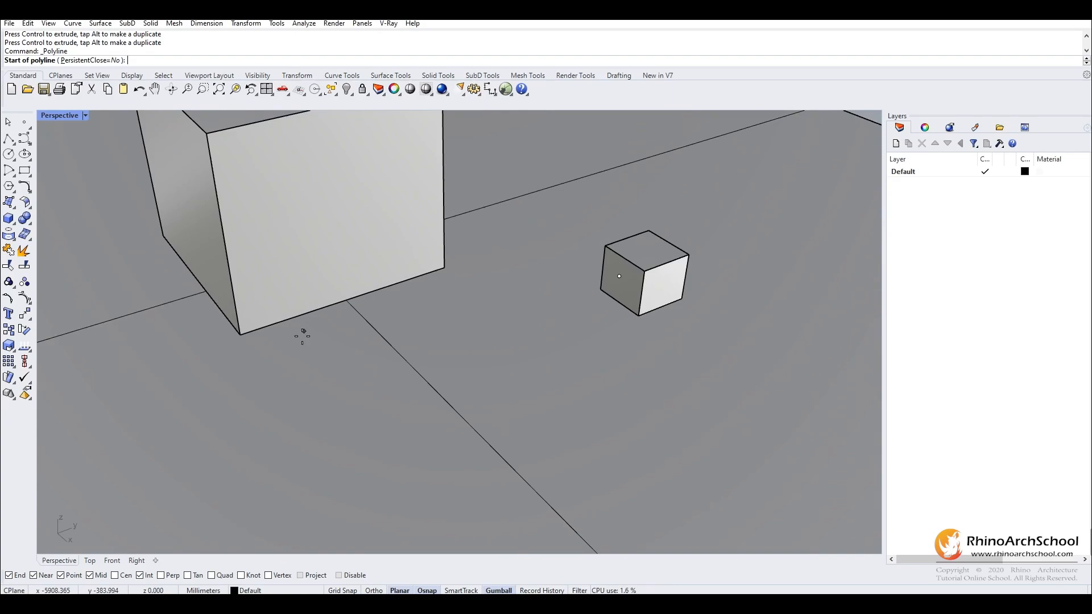
shift+right_drag(309, 348, 362, 317)
scroll(493, 286, down, 6)
right_drag(492, 286, 438, 365)
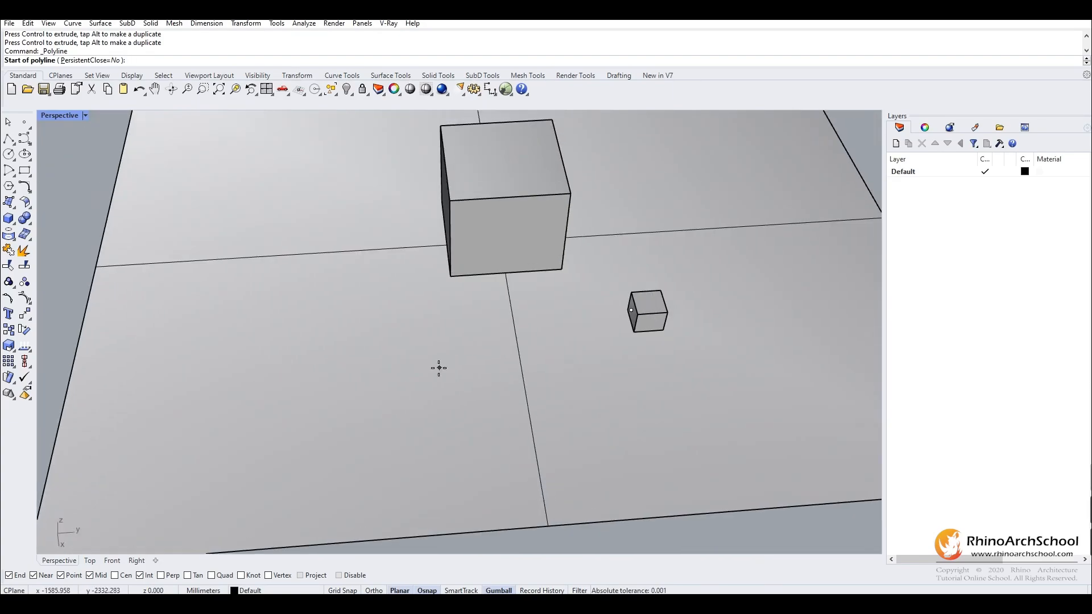
click(78, 357)
key(Escape)
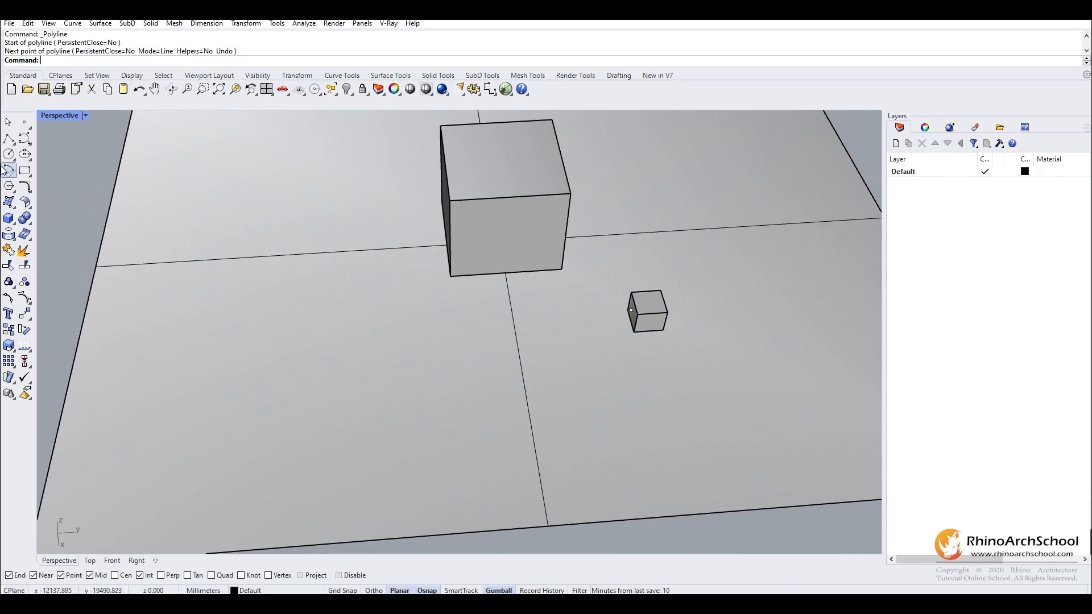
Draw a degree-3 curve with five control points from the ground plane's edge, bending past the large cube's near corner towards the plane's centre line
click(8, 170)
click(67, 390)
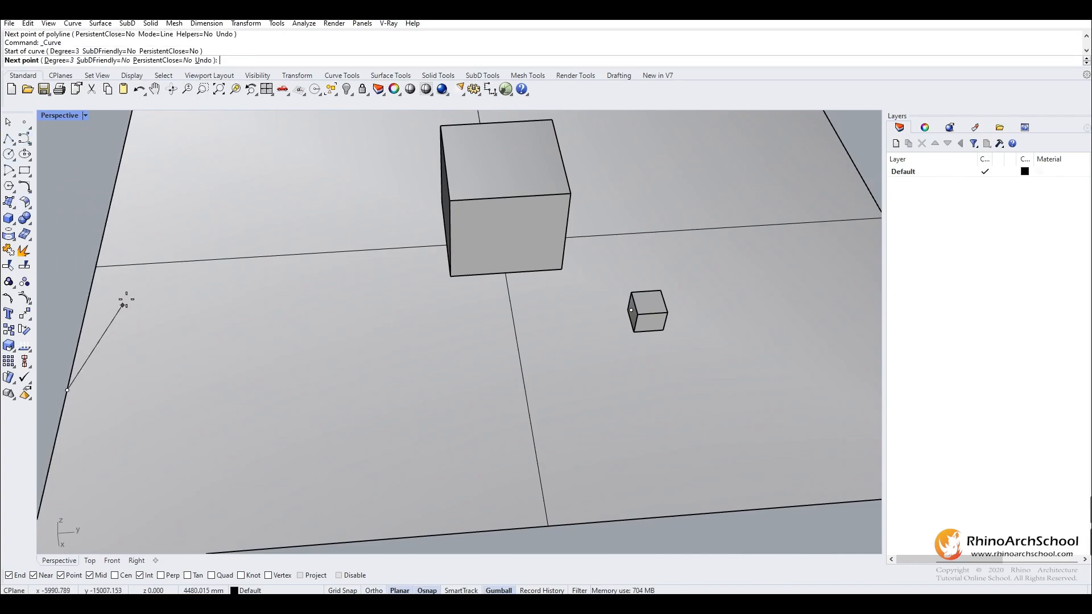
click(96, 266)
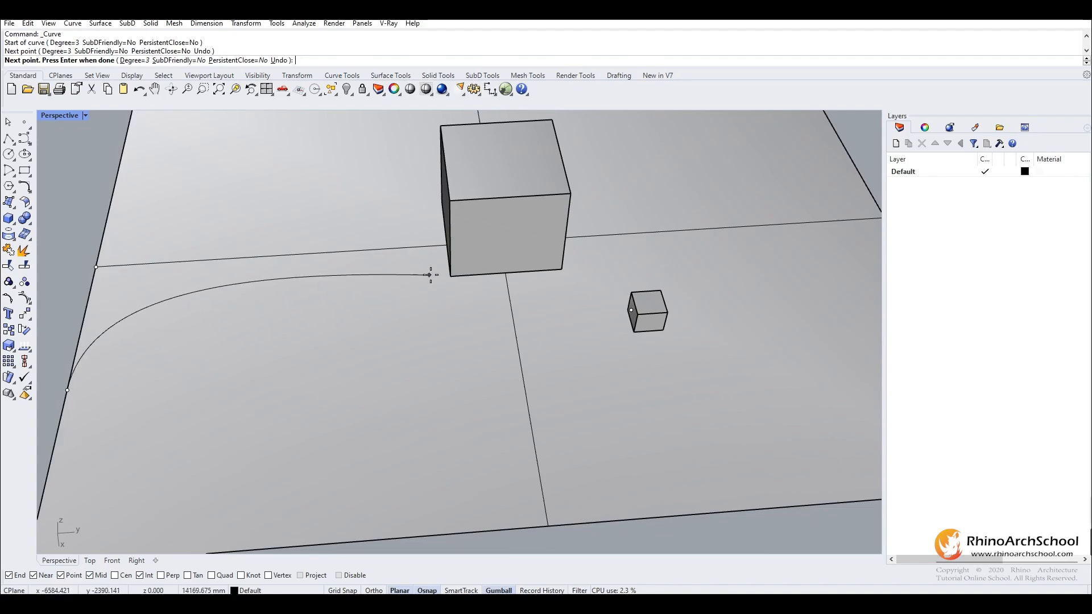
click(450, 277)
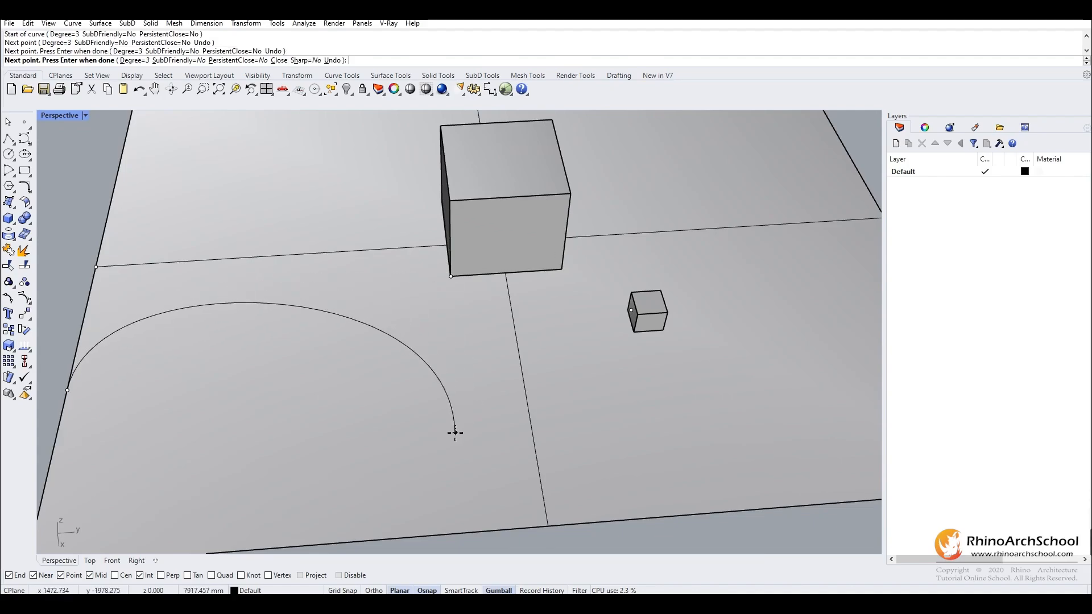
click(454, 400)
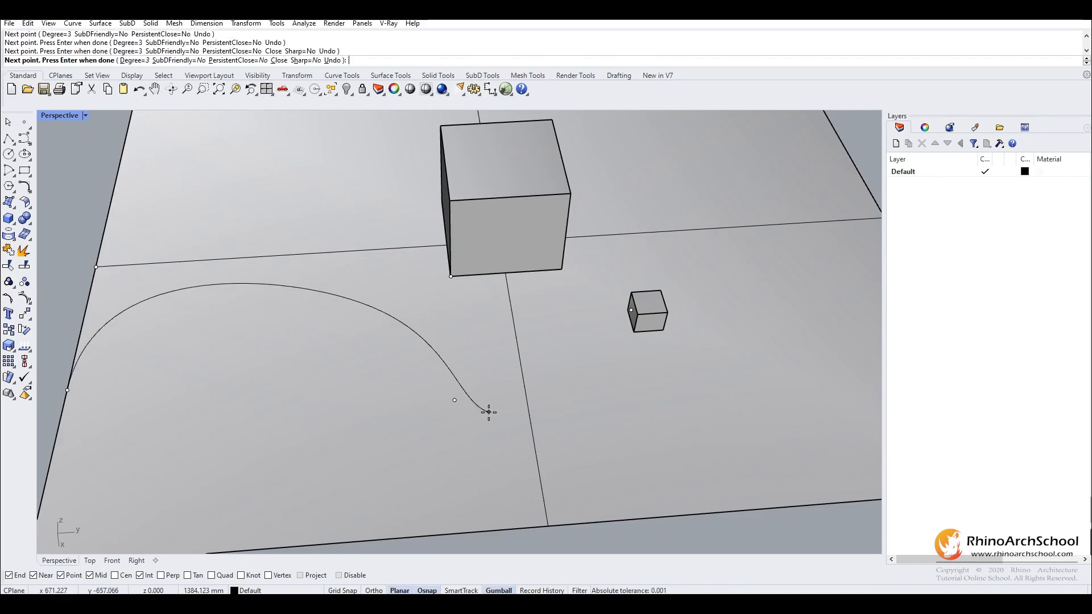
click(537, 364)
key(Return)
Raise the new curve above the ground plane and shift it sideways along the X axis
click(487, 373)
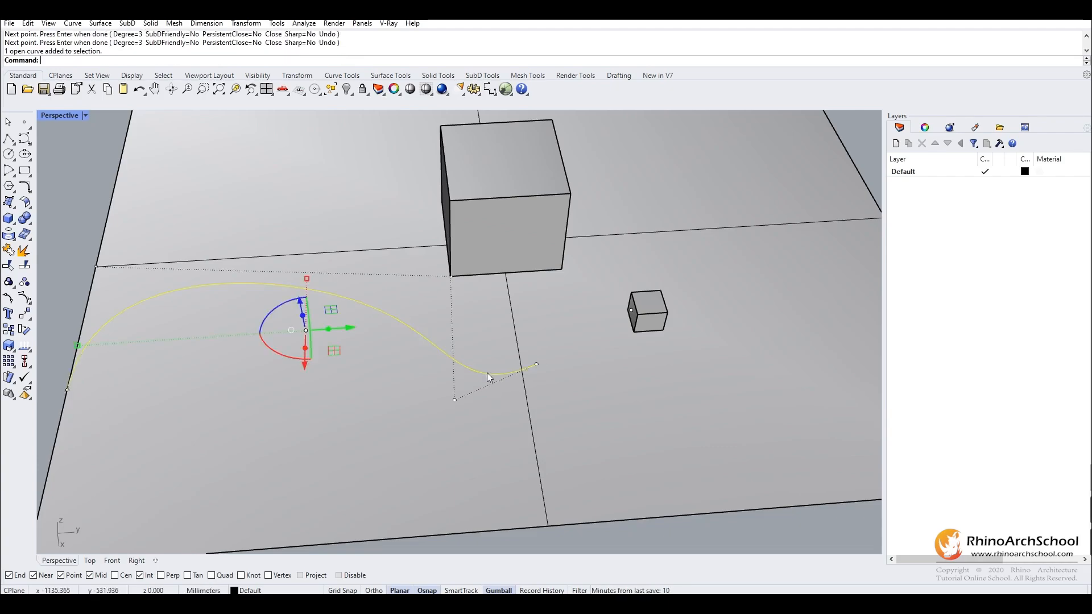
right_drag(486, 373, 342, 373)
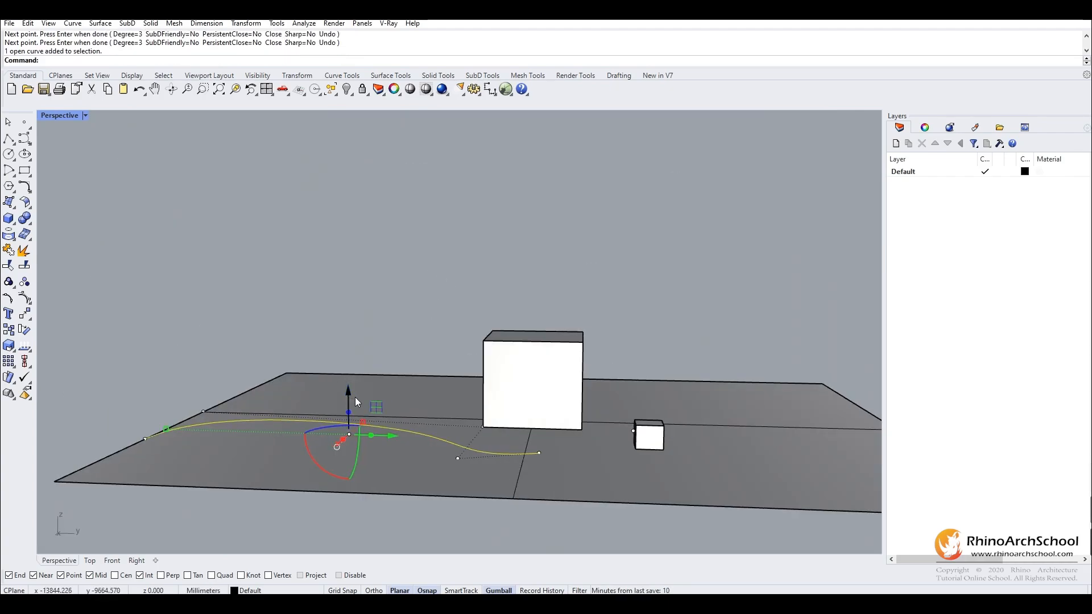
drag(349, 392, 347, 362)
right_drag(256, 352, 569, 335)
drag(520, 341, 471, 344)
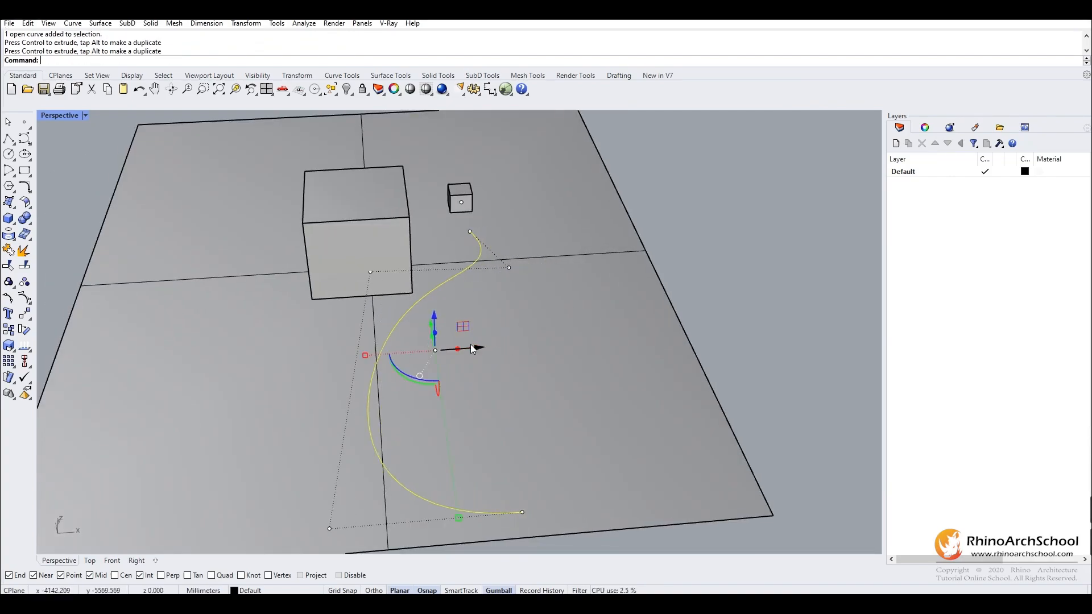
click(714, 264)
Set up a path animation with the curve as the camera path and the point at the small cube as the target
right_drag(713, 264, 492, 312)
scroll(518, 311, up, 4)
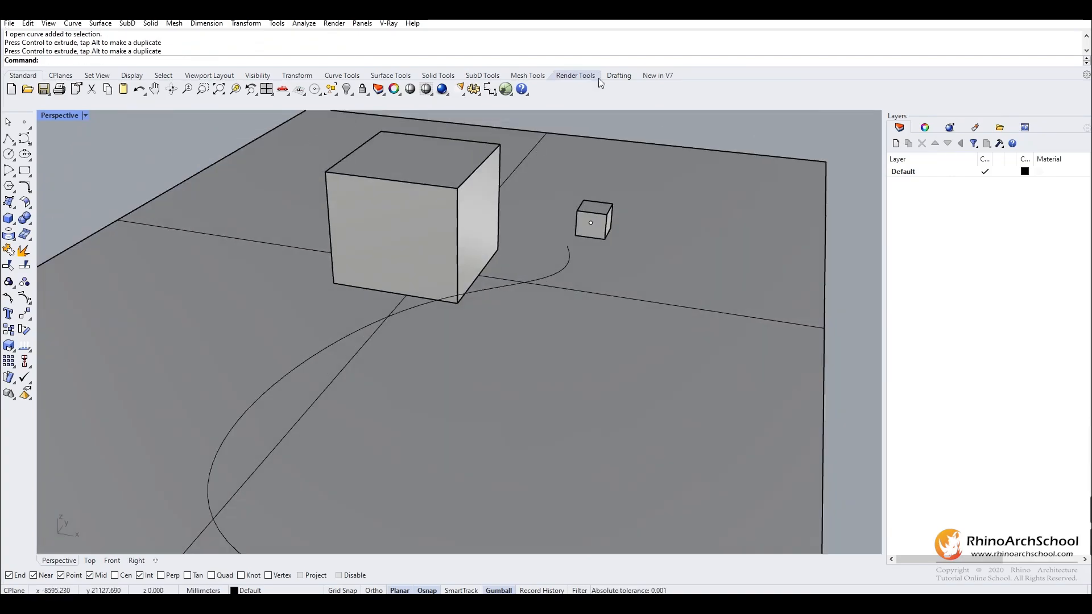
click(575, 76)
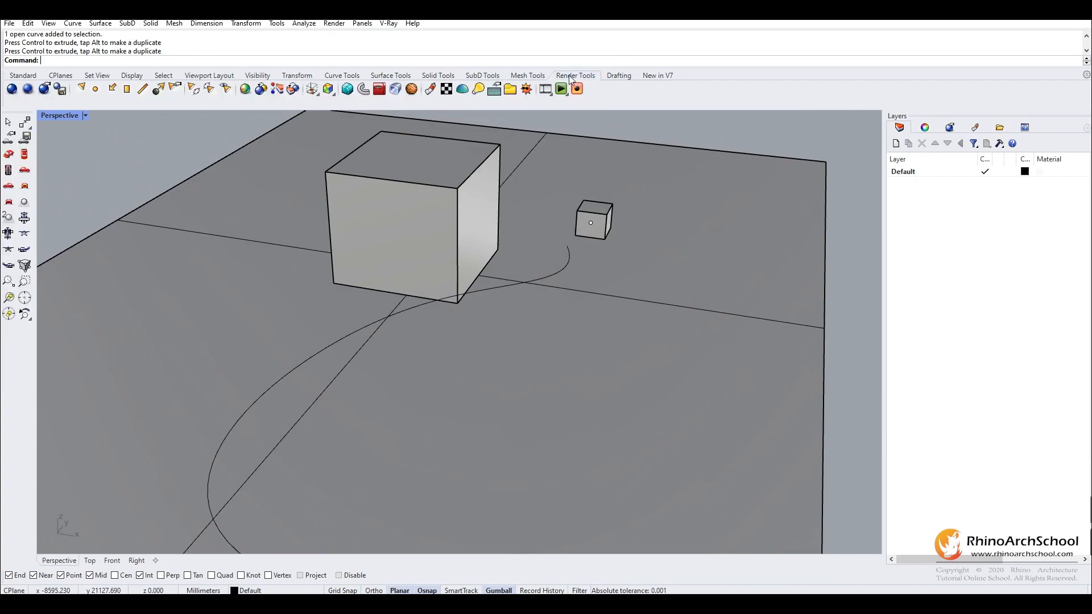
click(543, 94)
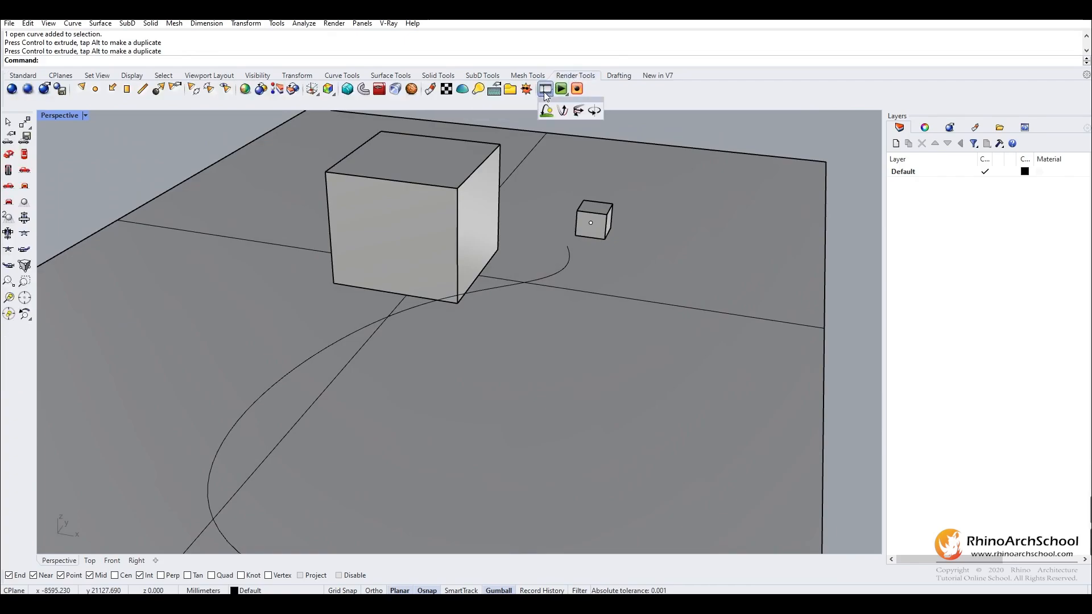
click(579, 111)
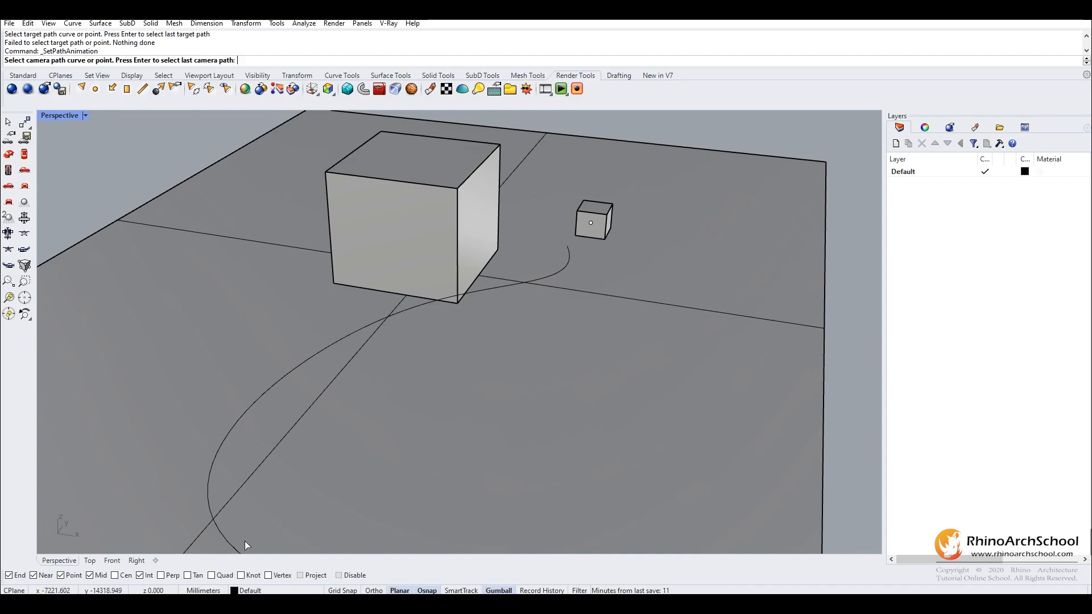
click(257, 399)
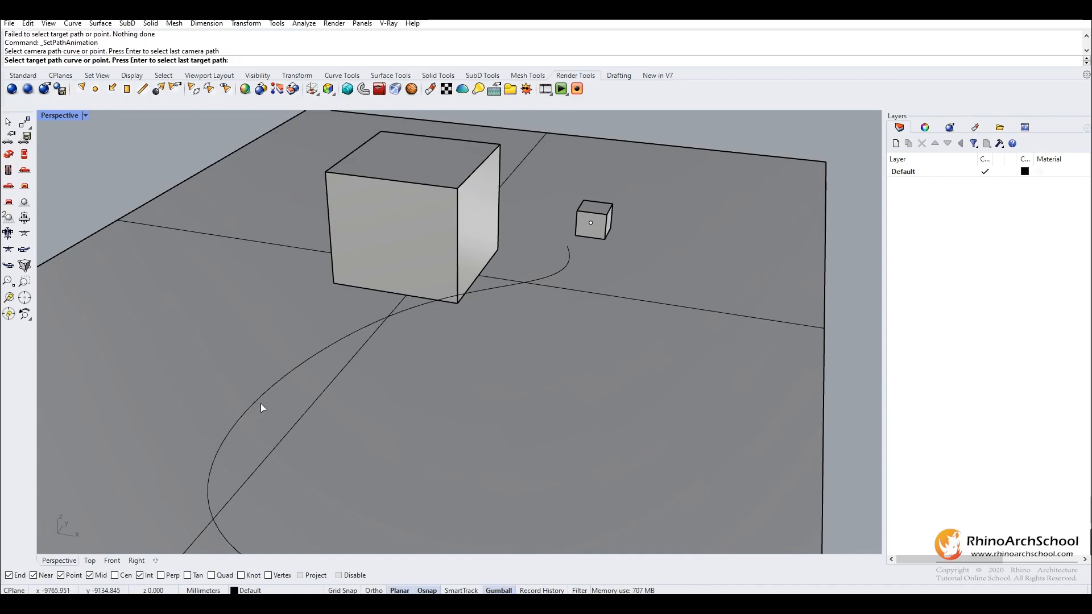
click(591, 223)
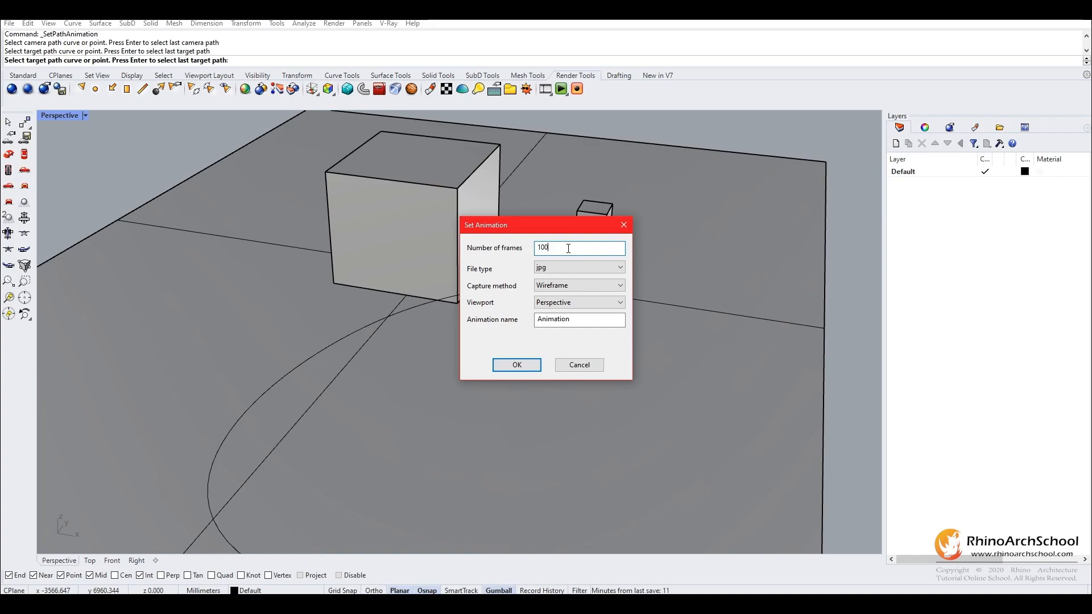
Configure the animation with 120 frames and the Shaded capture method in the Perspective viewport, and accept the settings
double_click(543, 247)
text(120)
click(571, 286)
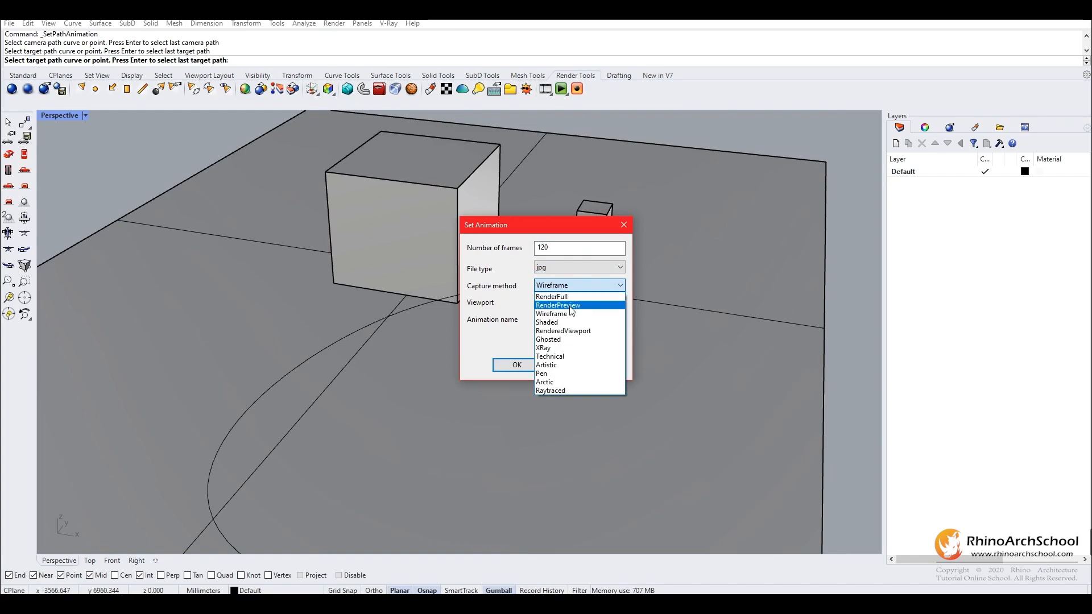
click(562, 322)
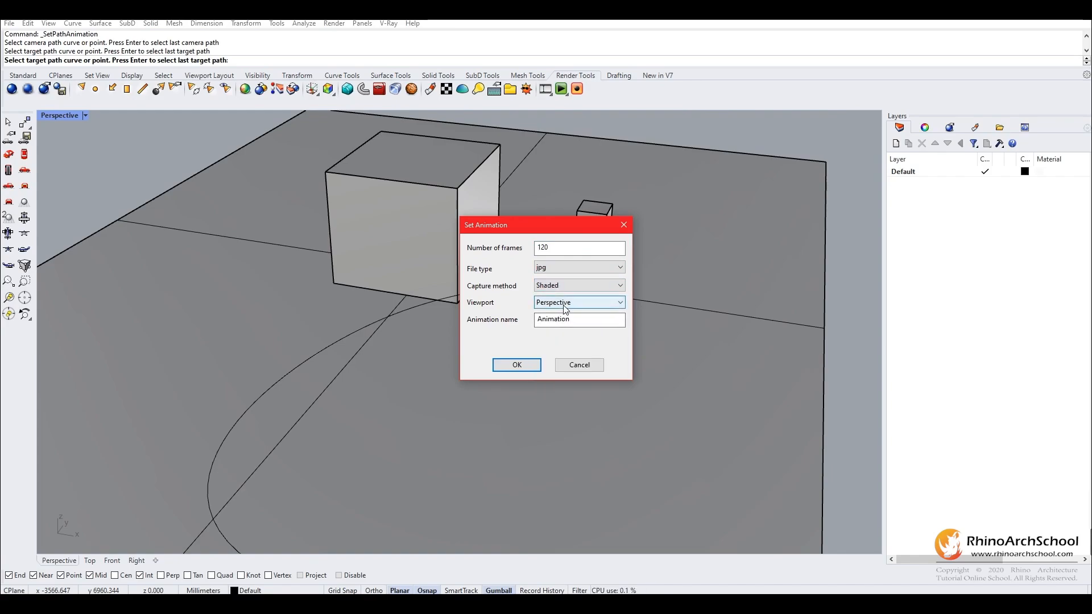
click(563, 305)
click(562, 307)
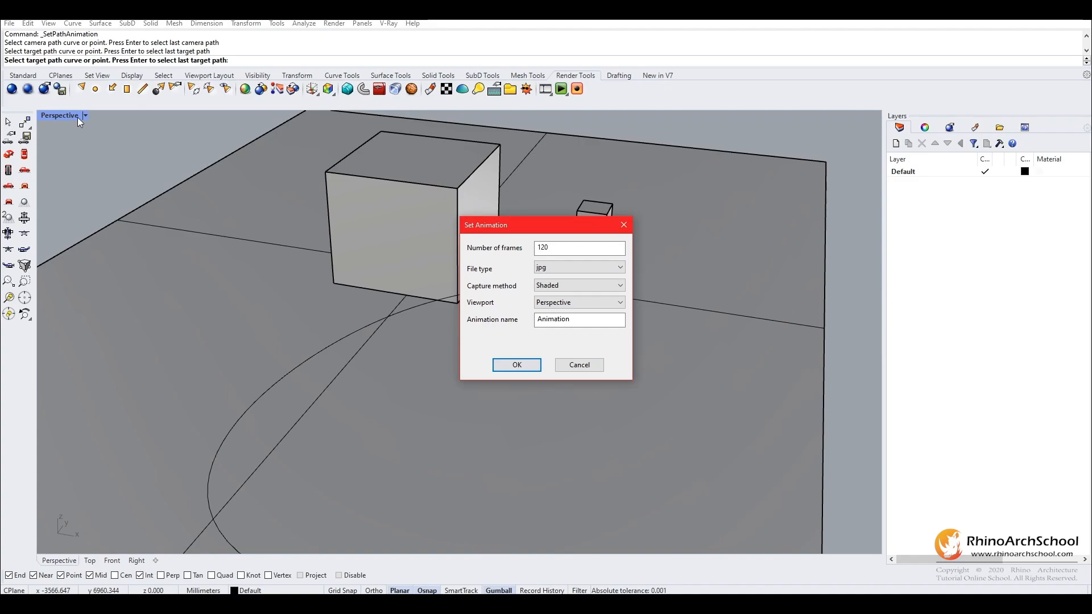
click(525, 367)
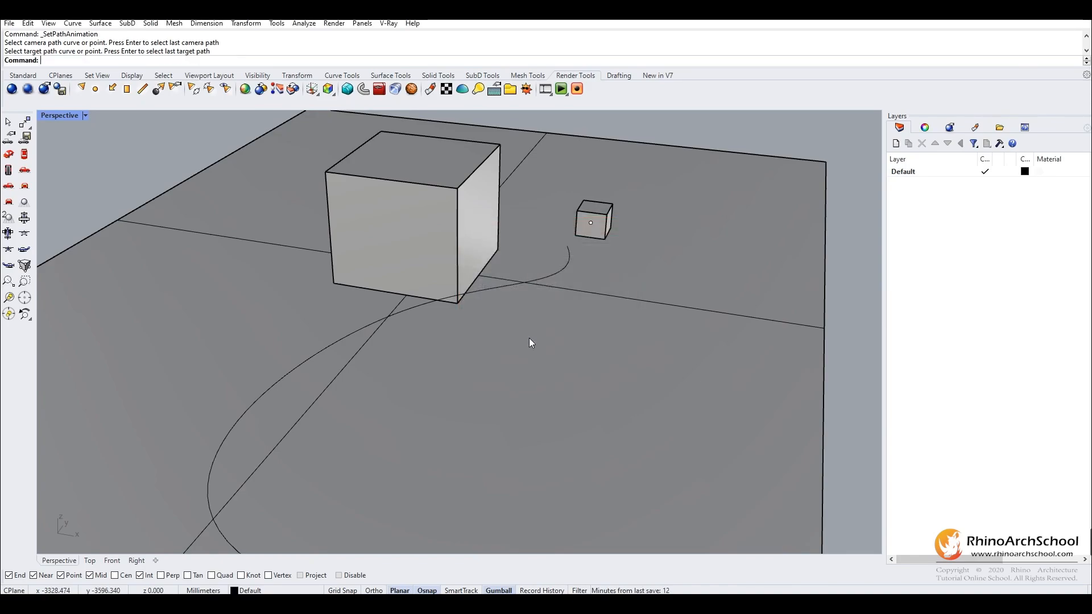
Preview the path animation twice
click(561, 89)
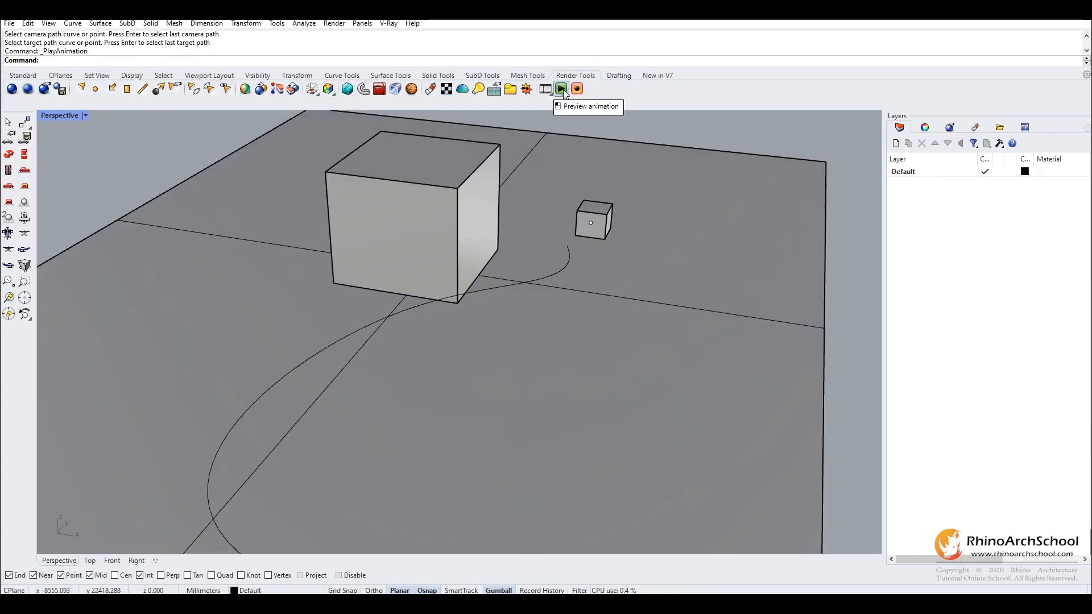
click(561, 89)
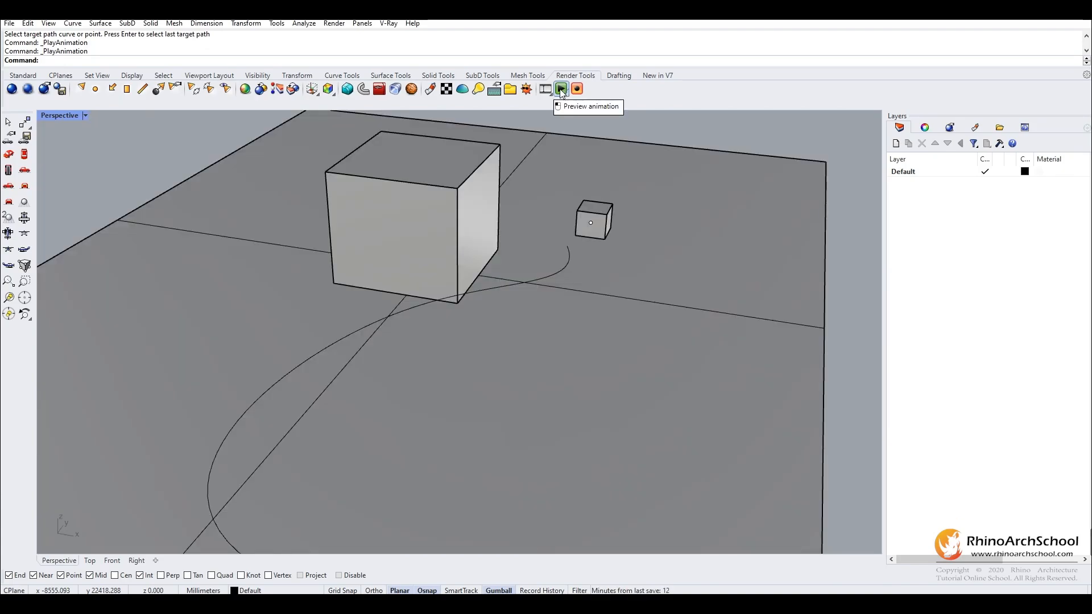
click(546, 91)
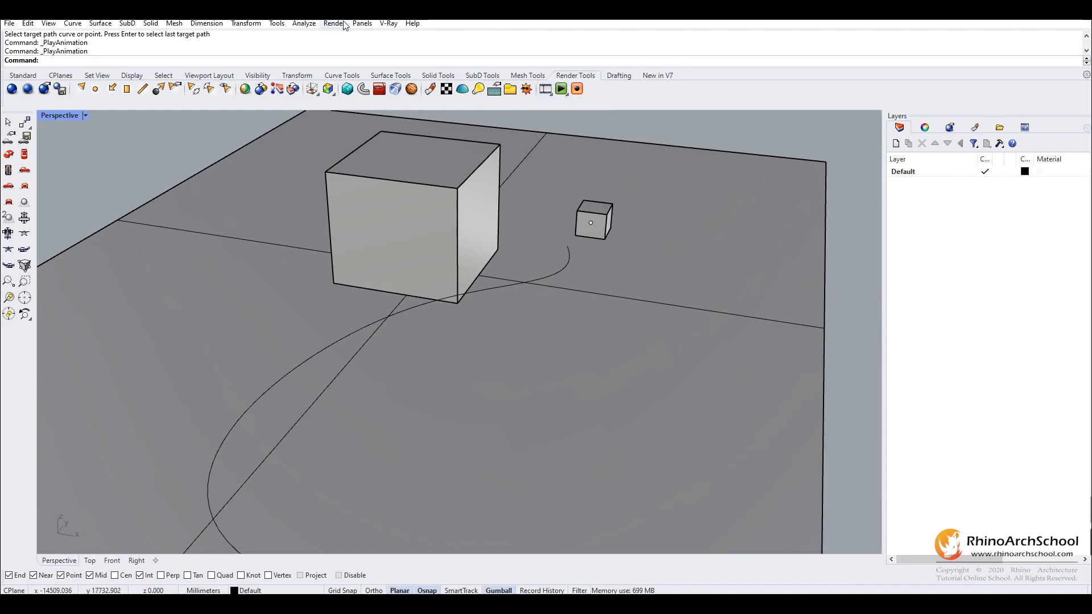
In the V-Ray render settings, turn off interactive rendering and set the render quality to Low
click(390, 24)
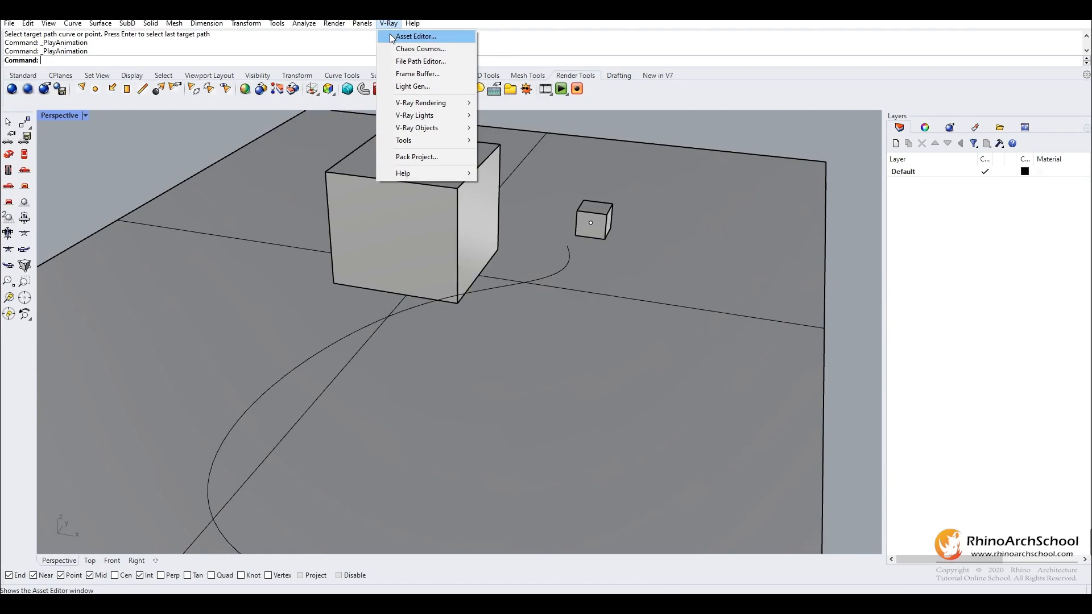
click(391, 37)
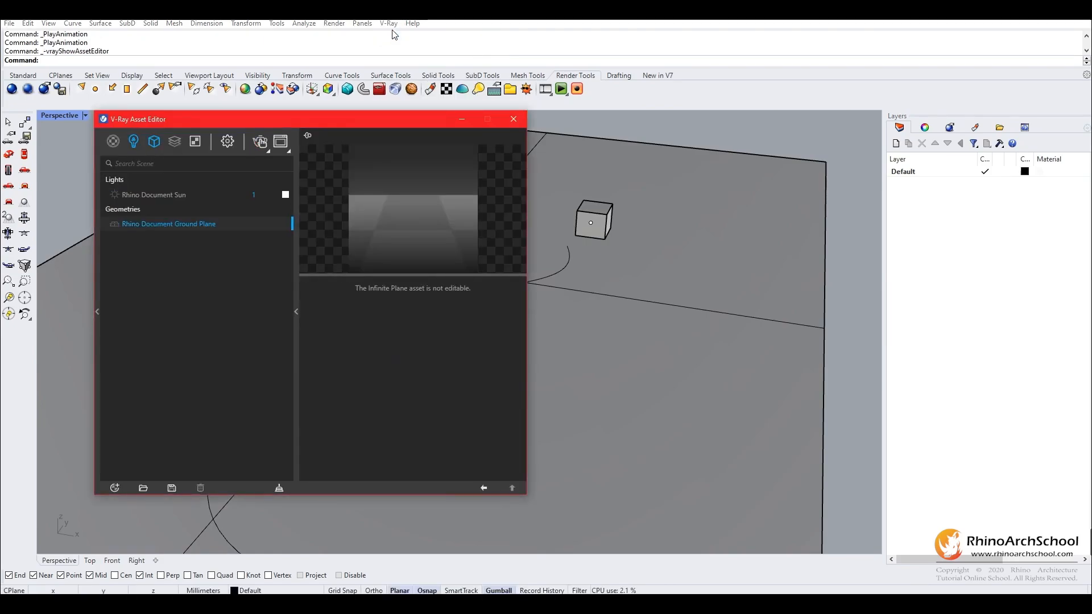
click(228, 142)
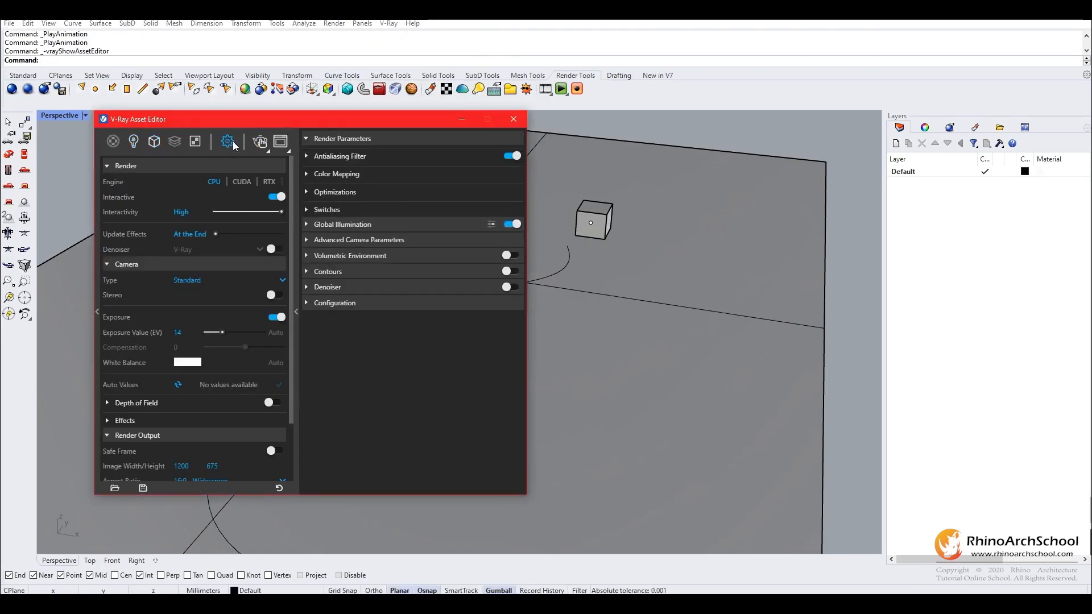
click(284, 196)
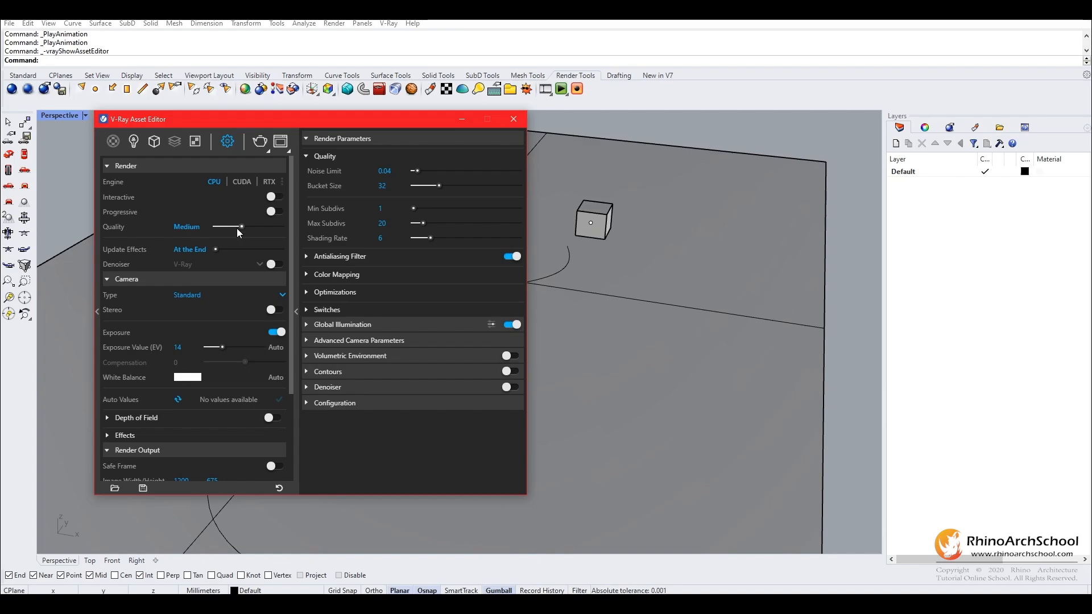
drag(241, 228, 216, 227)
Enable saving the rendered images as PNG files named "animation 1" in the Animation 1 folder
scroll(197, 207, down, 5)
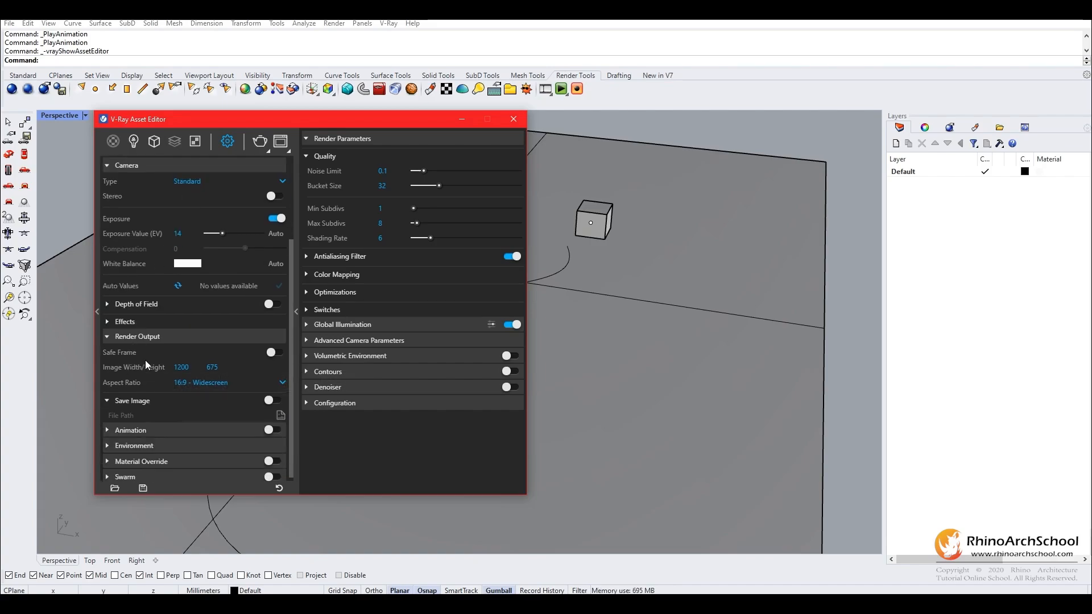
click(271, 401)
click(283, 417)
text(animati)
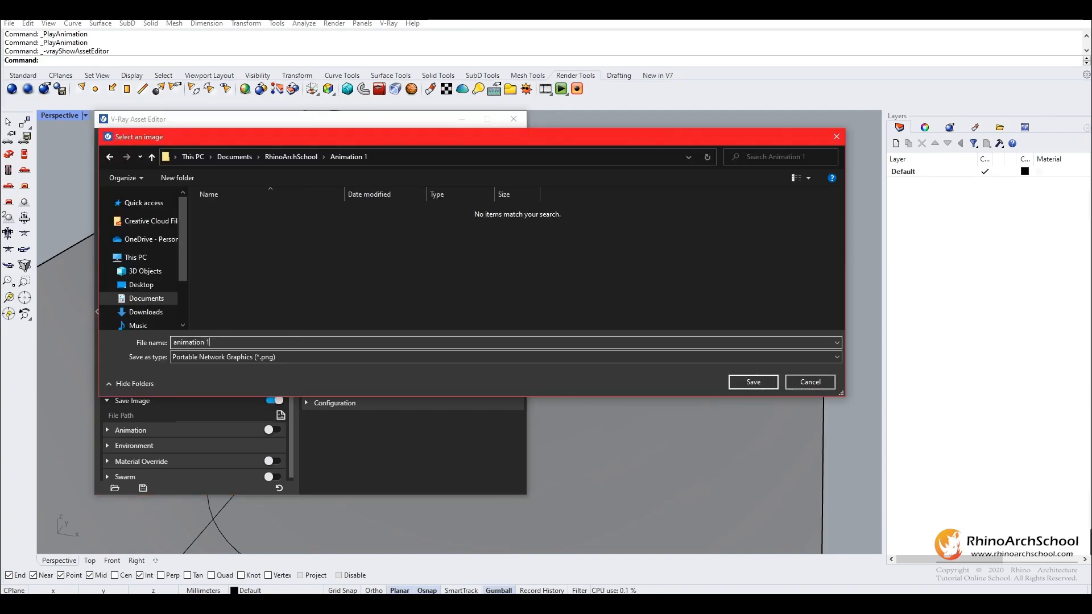
text(on 1)
key(Return)
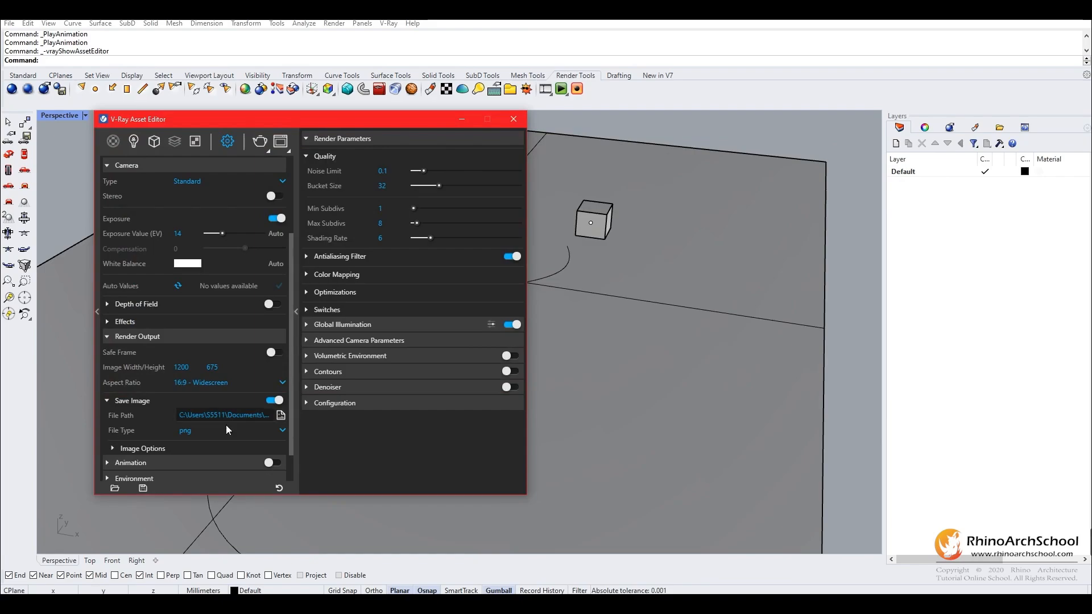
Enable animation rendering with Rhino as the animation source, the Entire Animation time segment, and motion blur turned on
scroll(155, 404, down, 1)
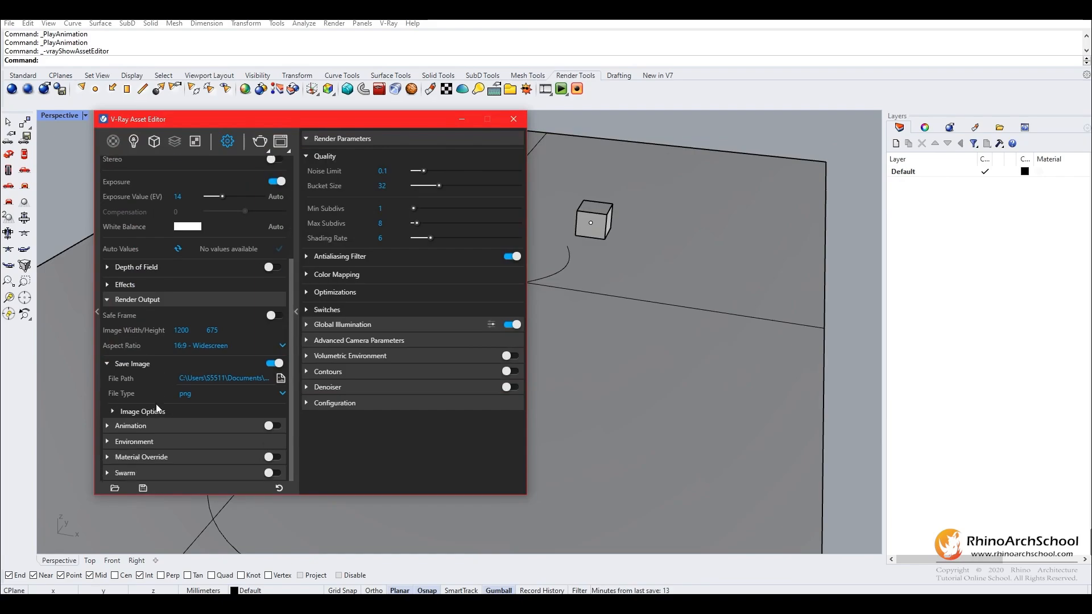
click(275, 425)
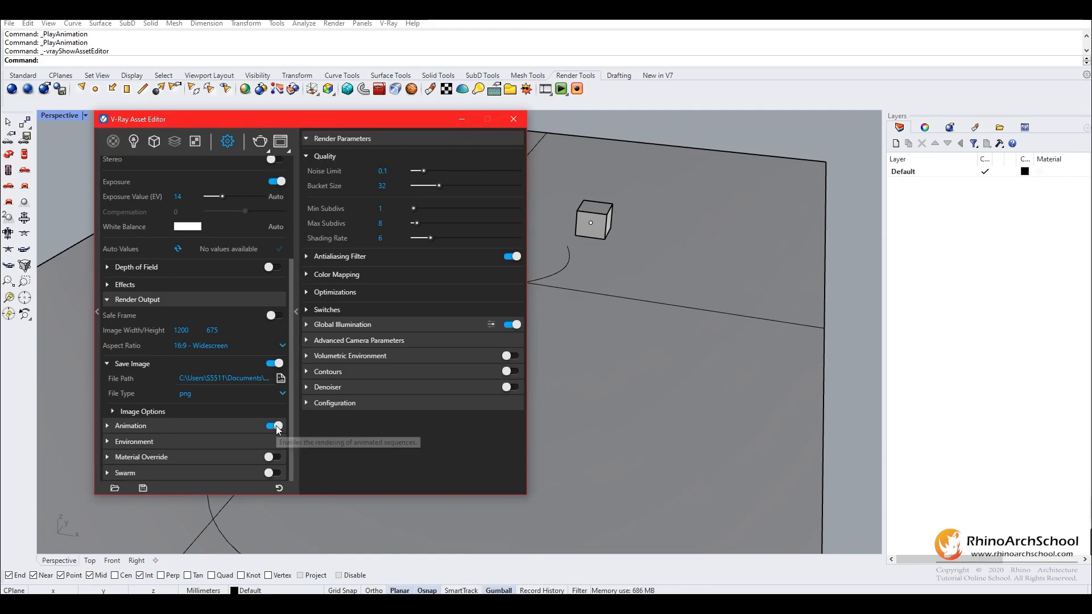
click(122, 426)
scroll(124, 428, down, 2)
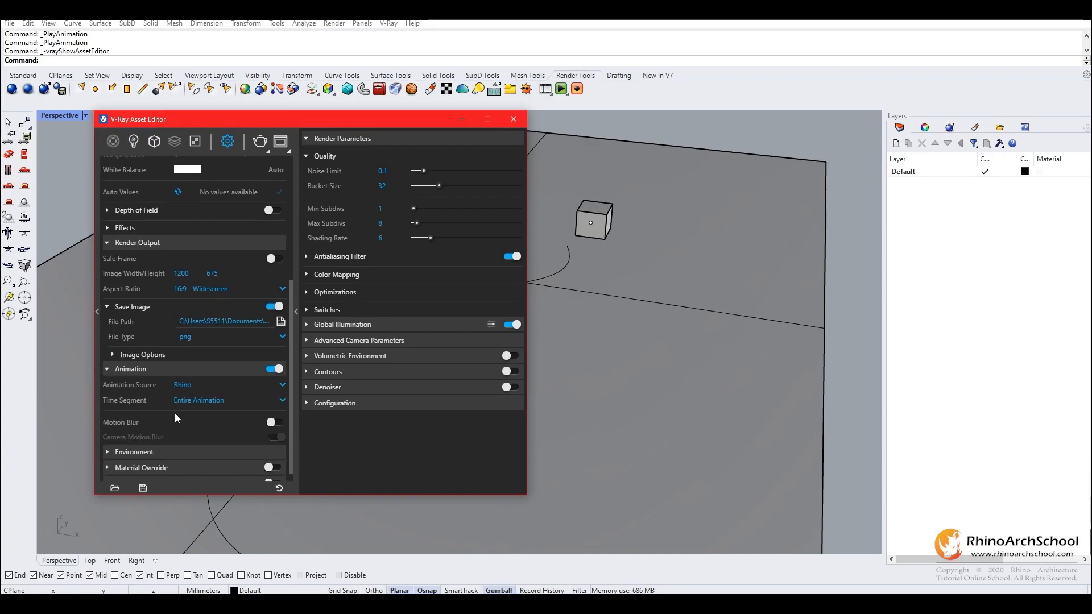
click(195, 385)
click(191, 398)
click(190, 401)
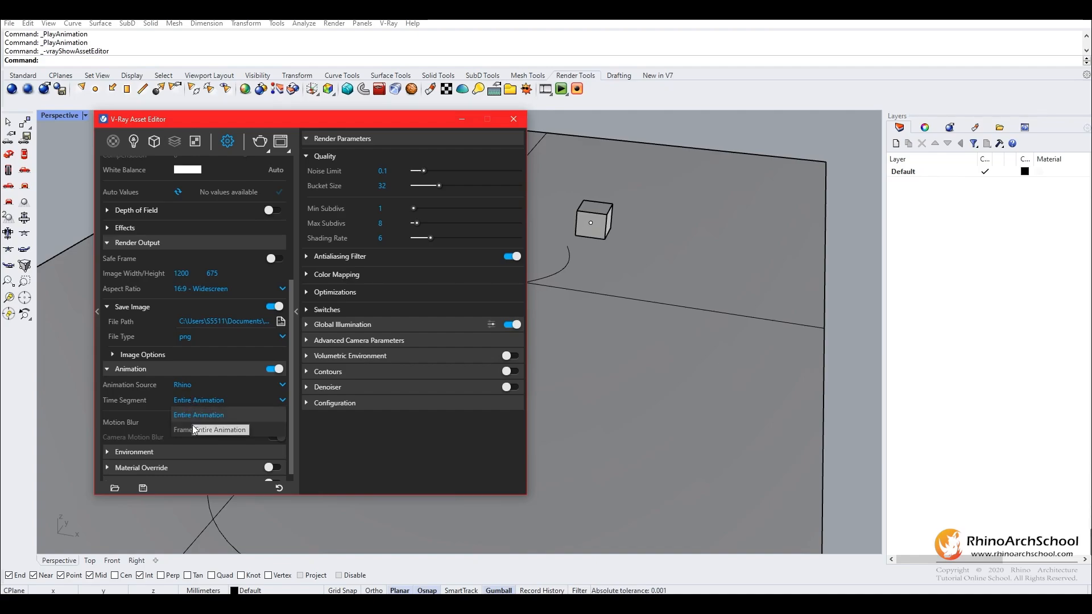
click(197, 402)
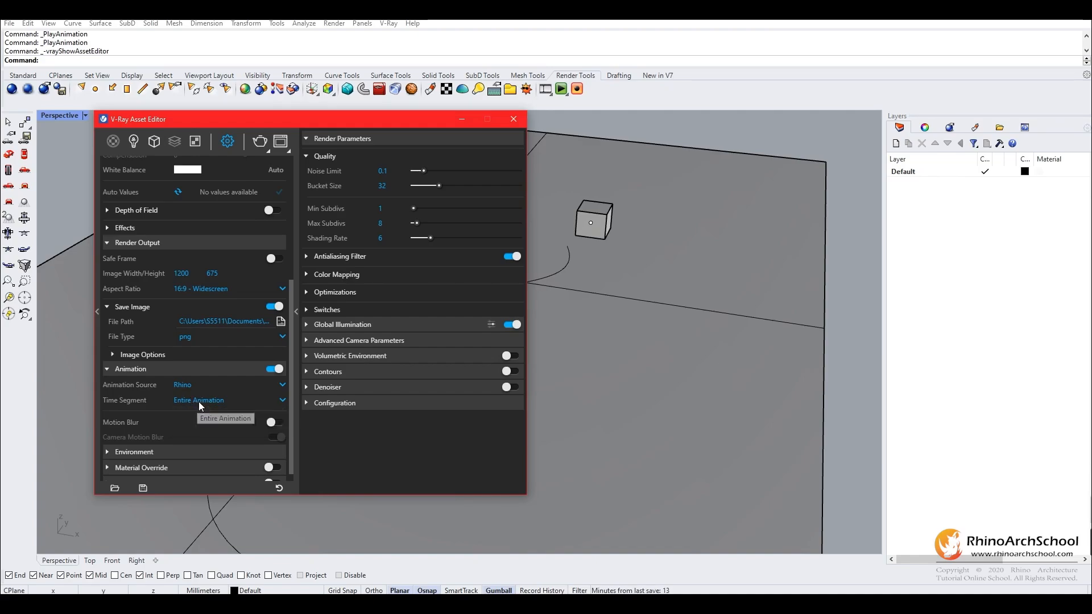
click(284, 424)
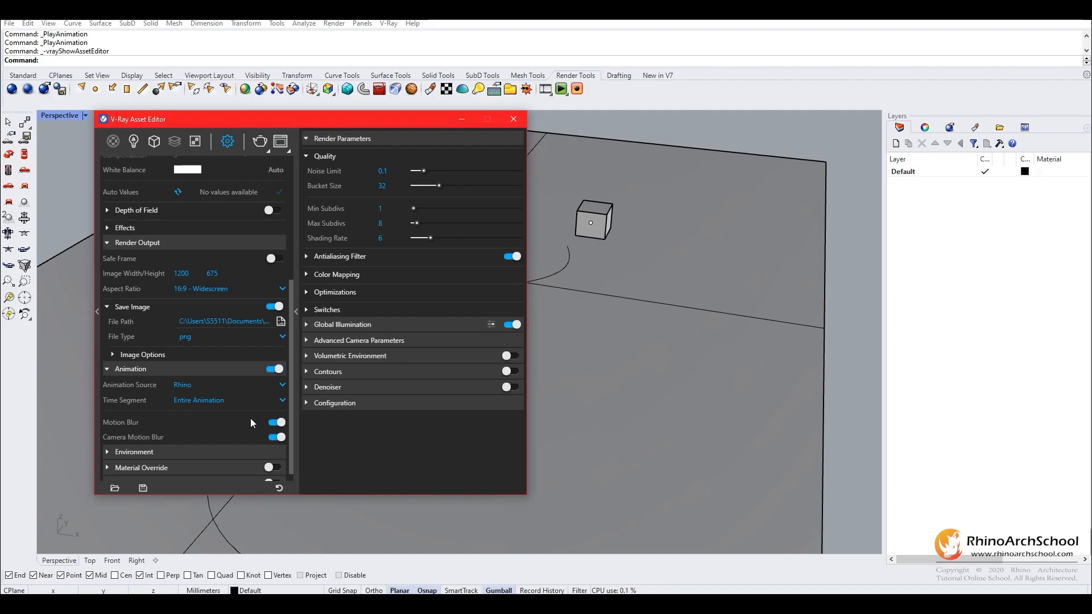
Render the animation frames with V-Ray
scroll(250, 418, up, 4)
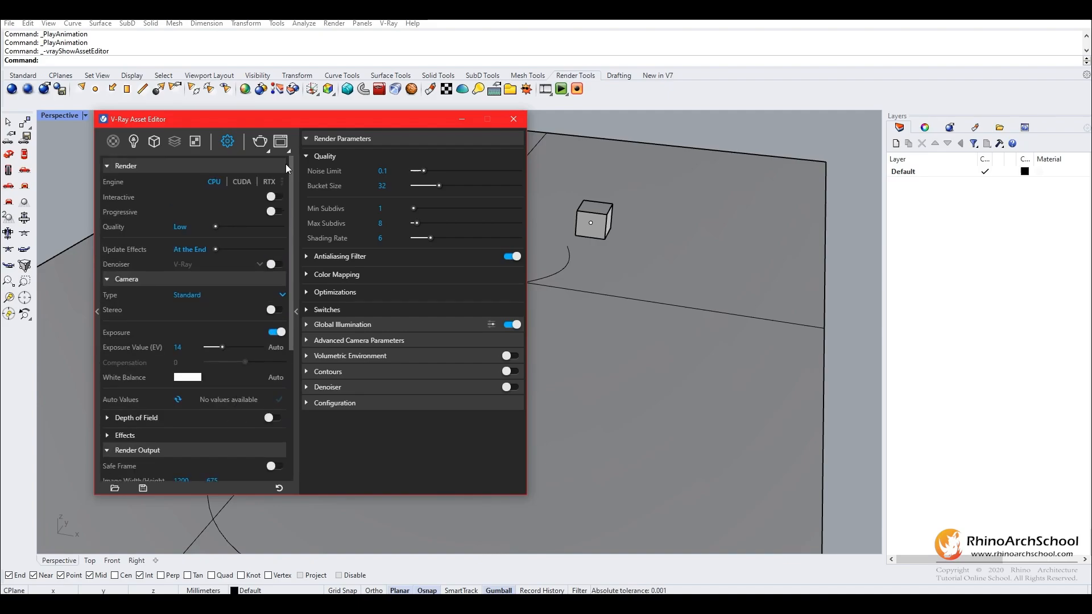
click(259, 142)
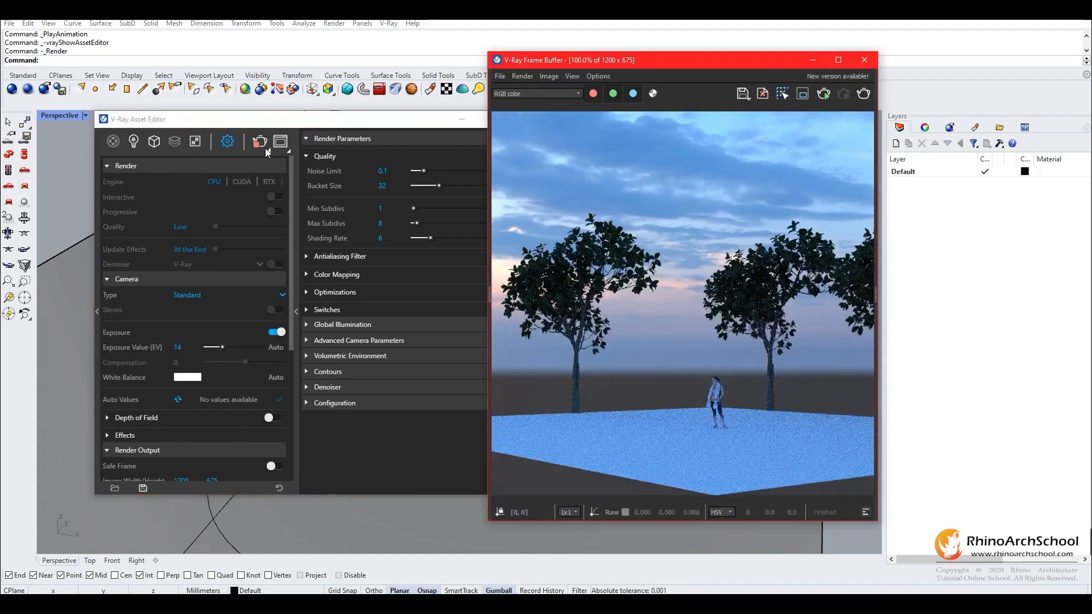
click(263, 146)
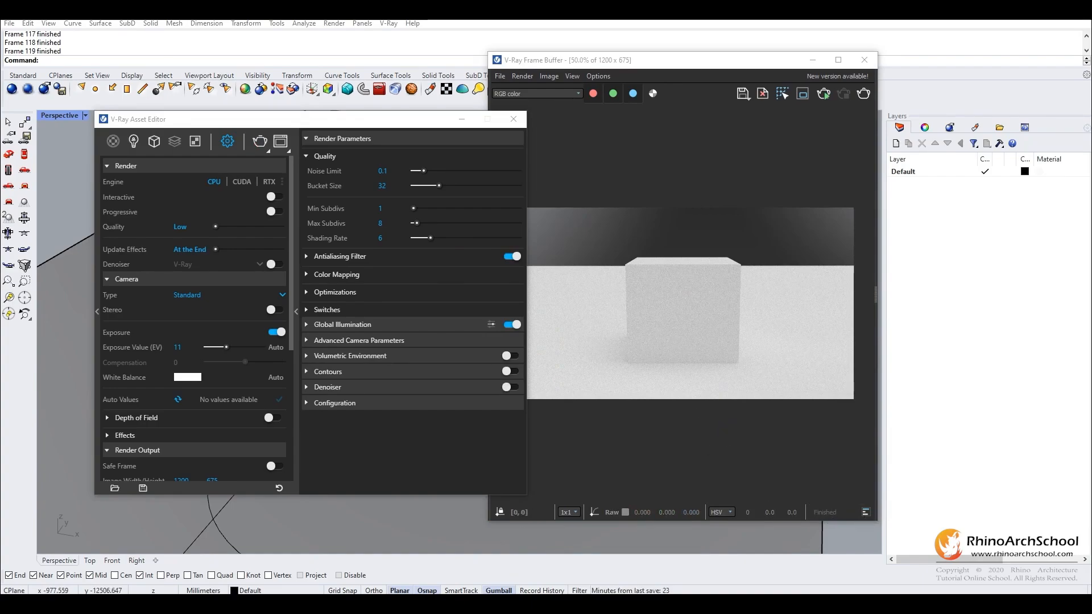
Switch to File Explorer and look through the rendered frames in the Animation 1 folder
key(alt+Tab)
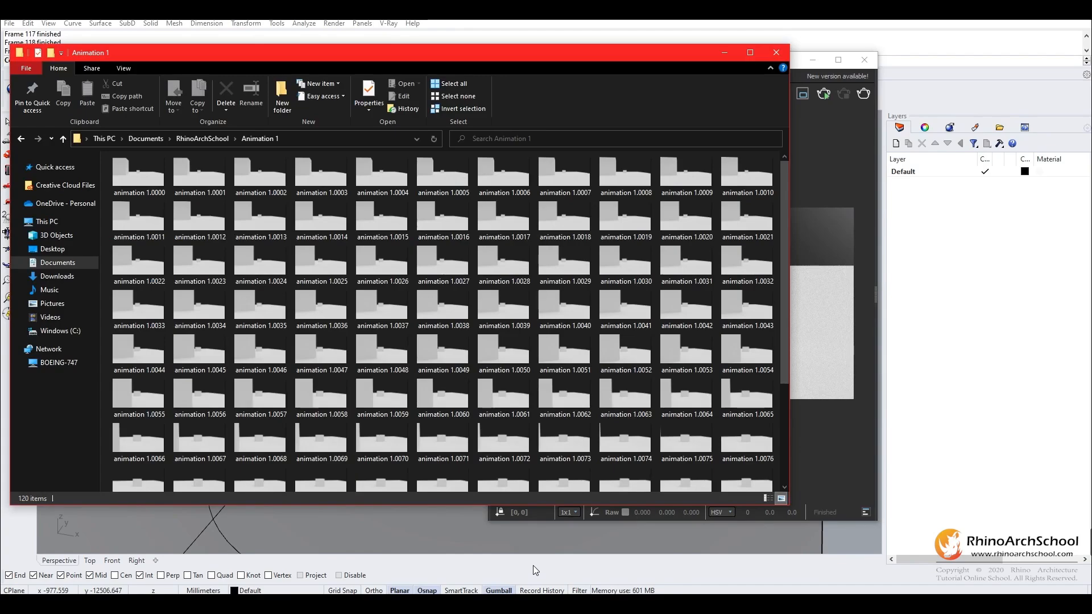
scroll(408, 279, down, 3)
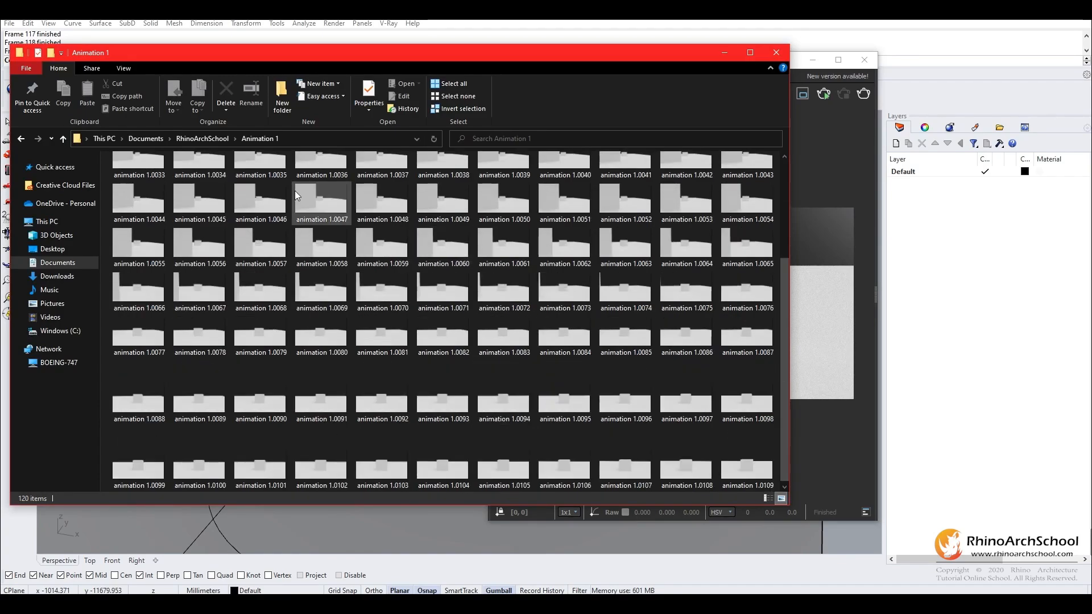
scroll(373, 238, down, 1)
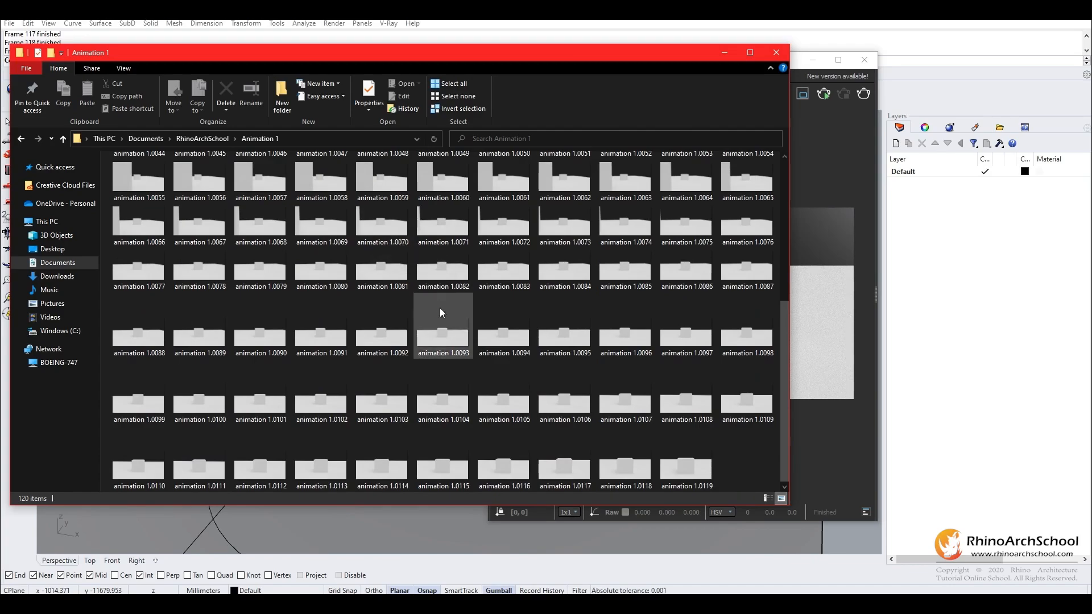
scroll(443, 307, up, 3)
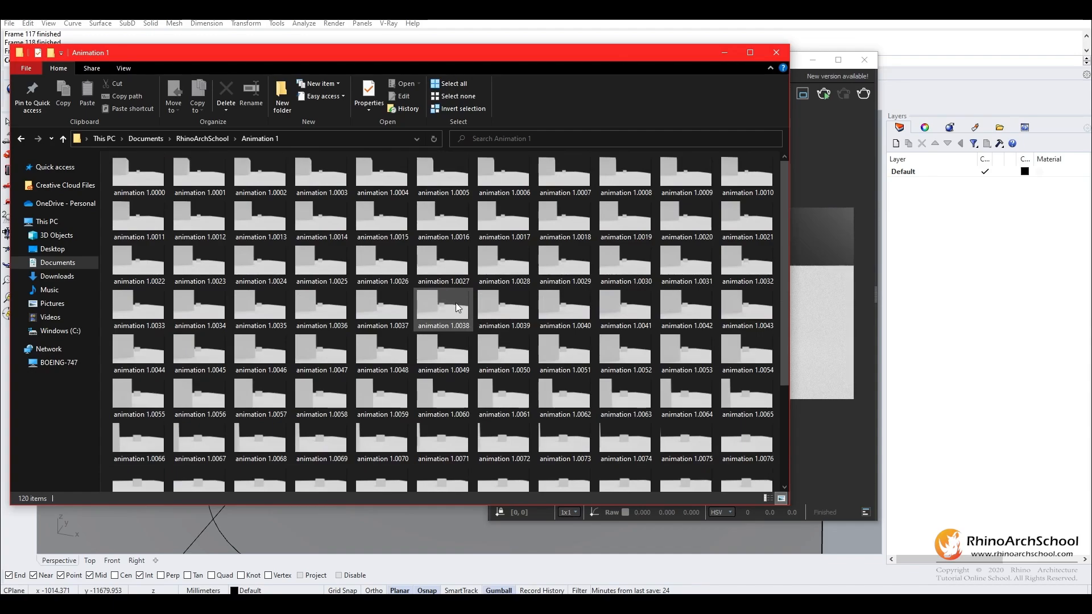
scroll(455, 302, down, 1)
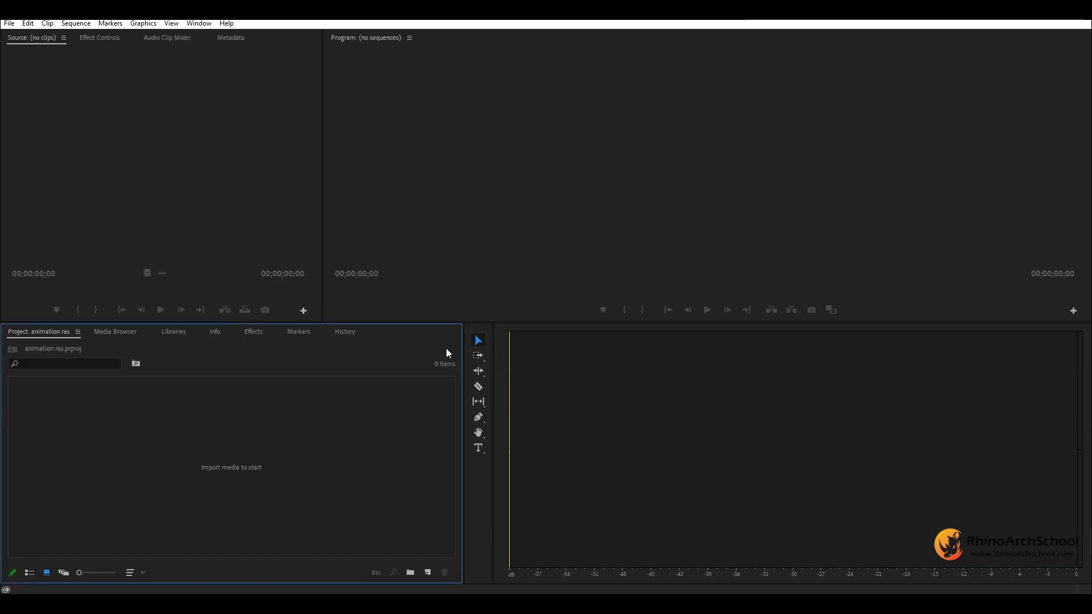
In Premiere Pro, import the rendered frames as an image sequence starting from animation 1.0000
click(9, 23)
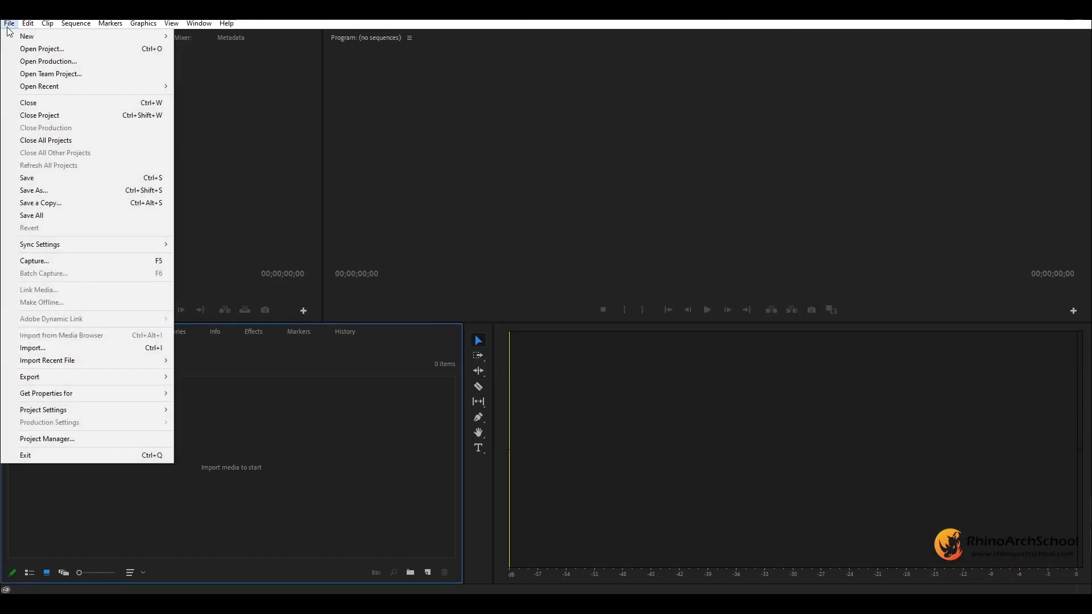
click(50, 348)
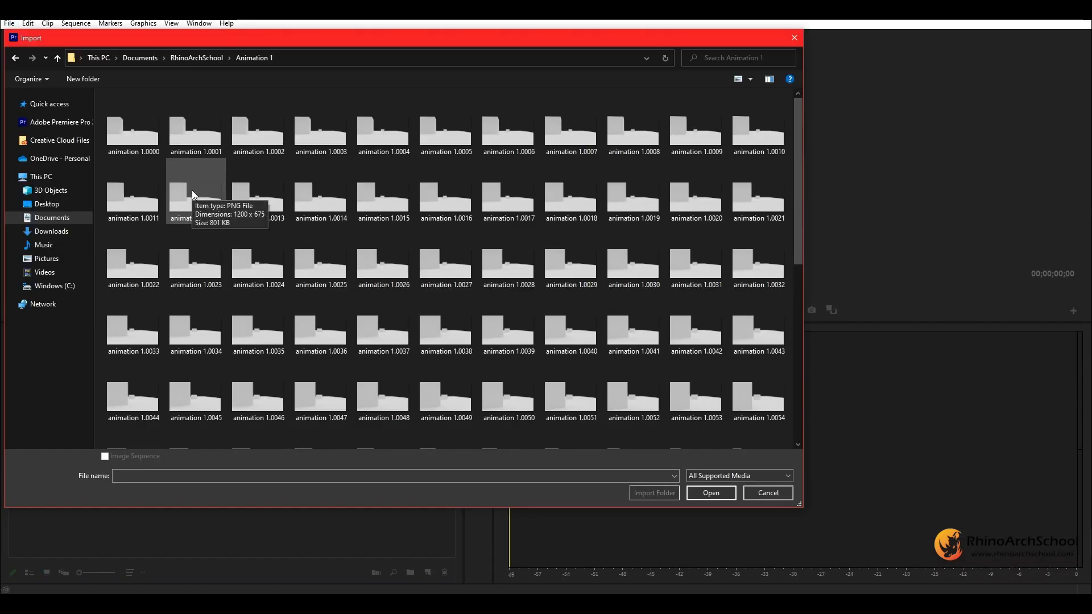
click(131, 117)
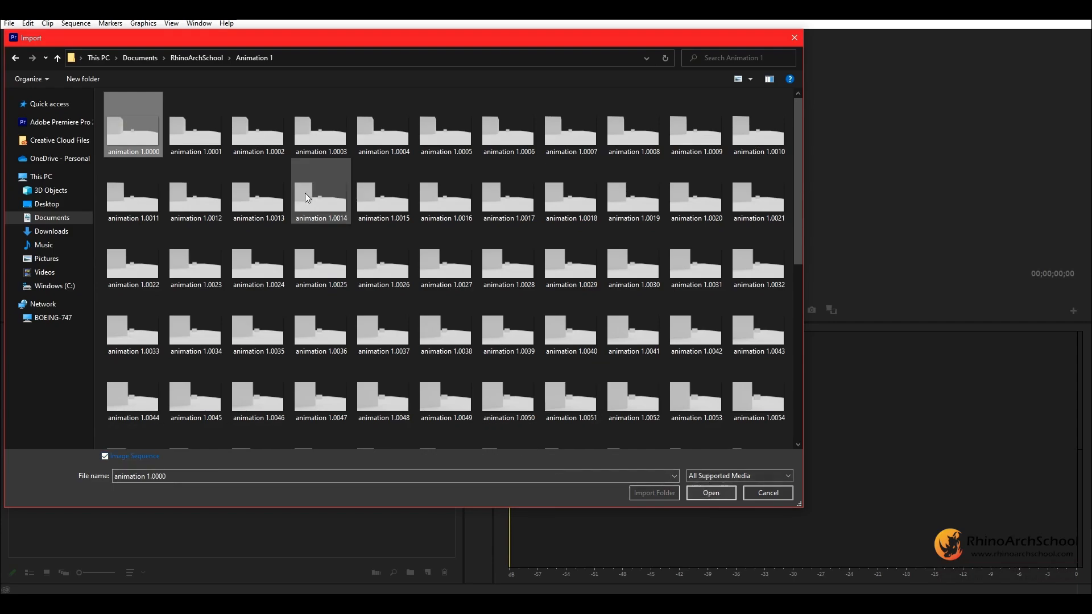
click(709, 497)
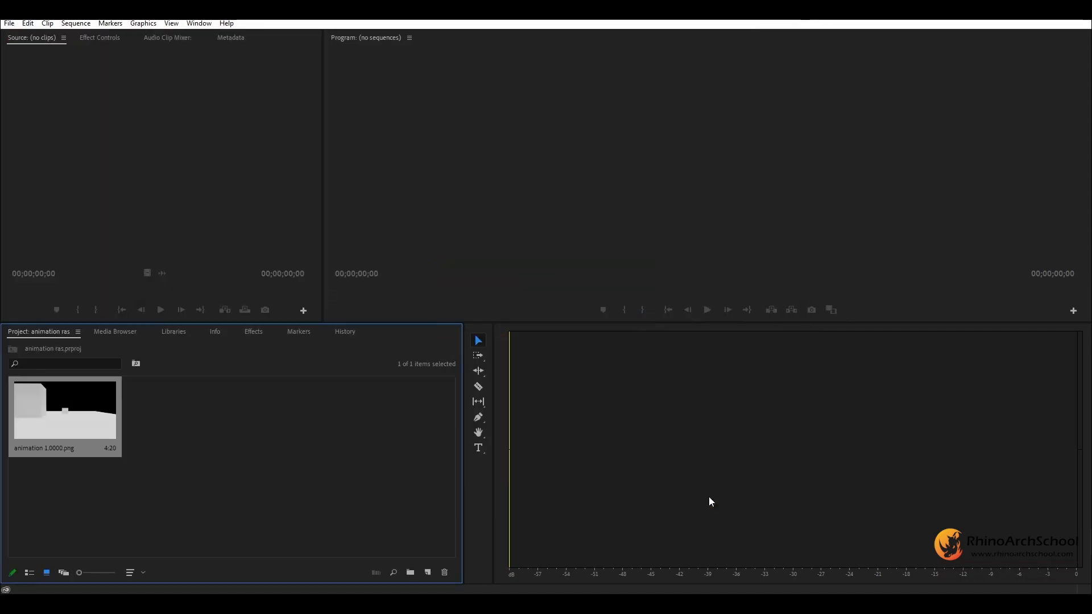
Create a new sequence from the imported animation clip and show the whole clip in the timeline
right_click(72, 409)
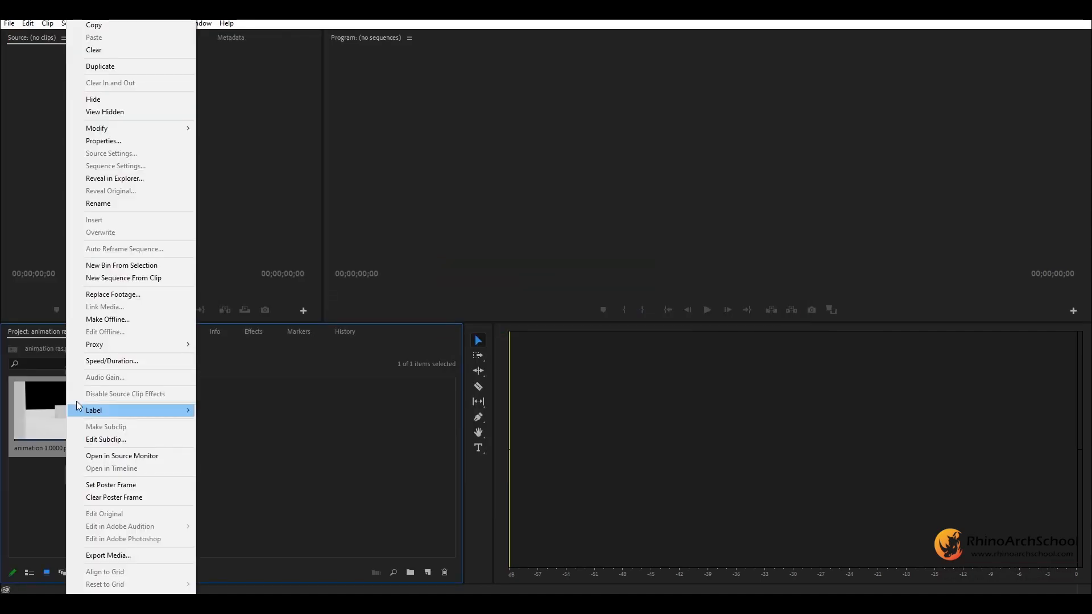
click(131, 277)
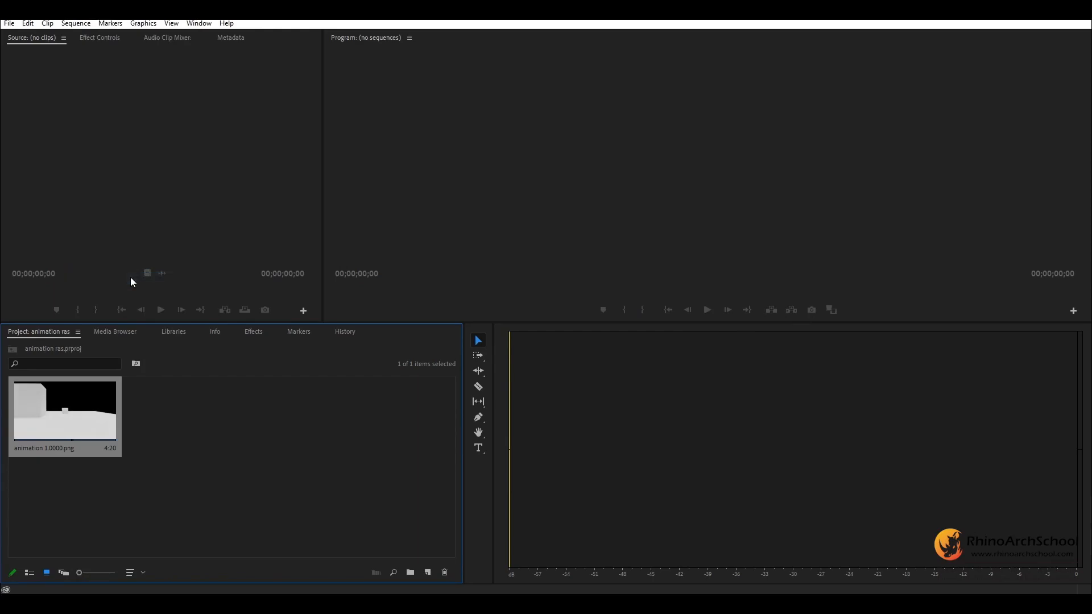
alt+scroll(725, 435, down, 5)
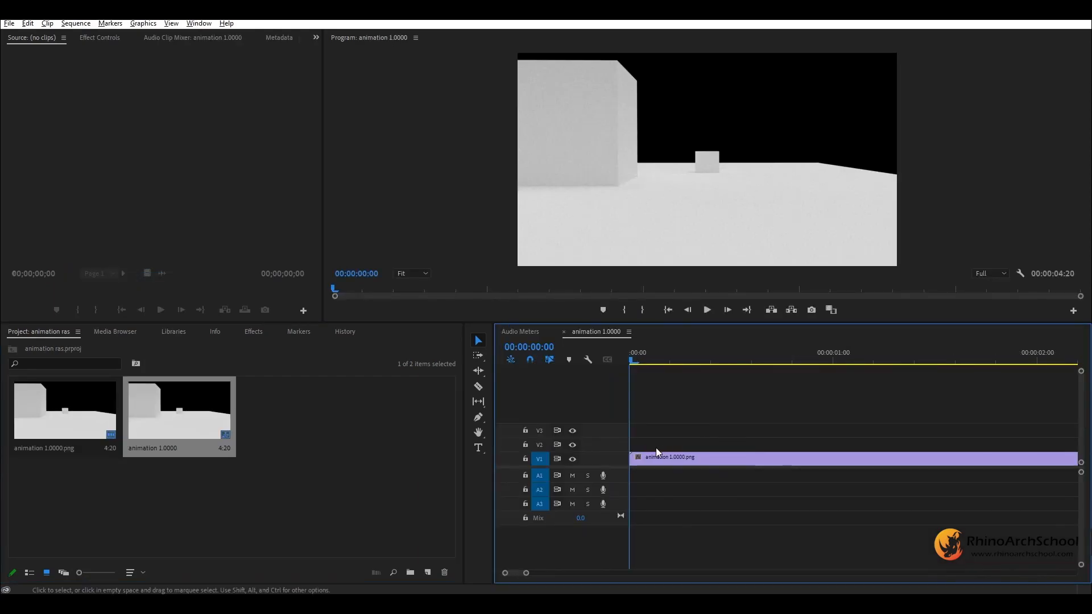
alt+scroll(654, 448, down, 2)
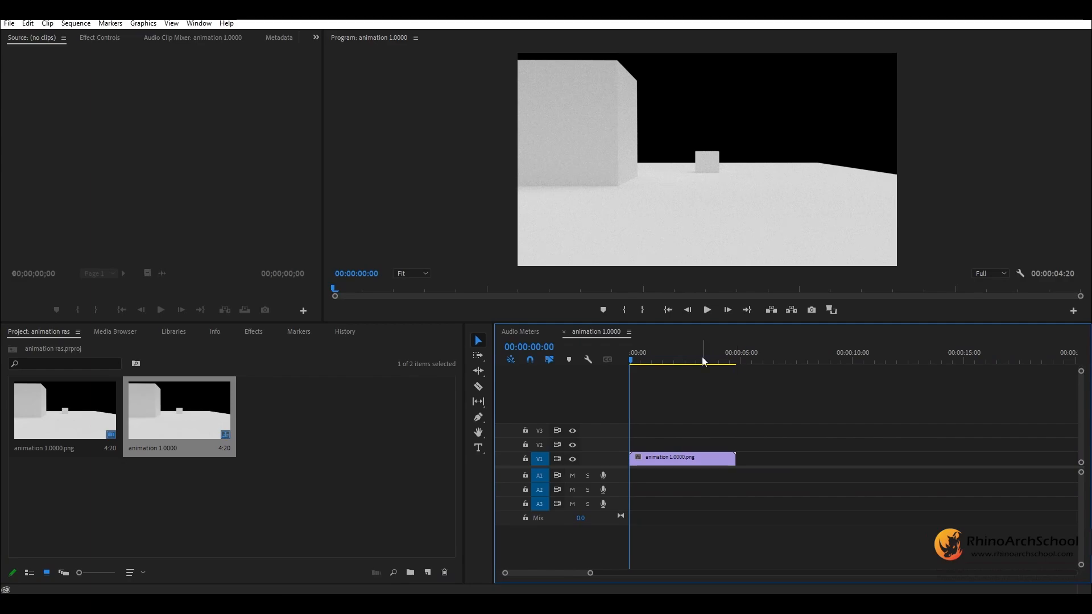
Play the sequence, return the playhead to the start, and play the sequence again
click(706, 313)
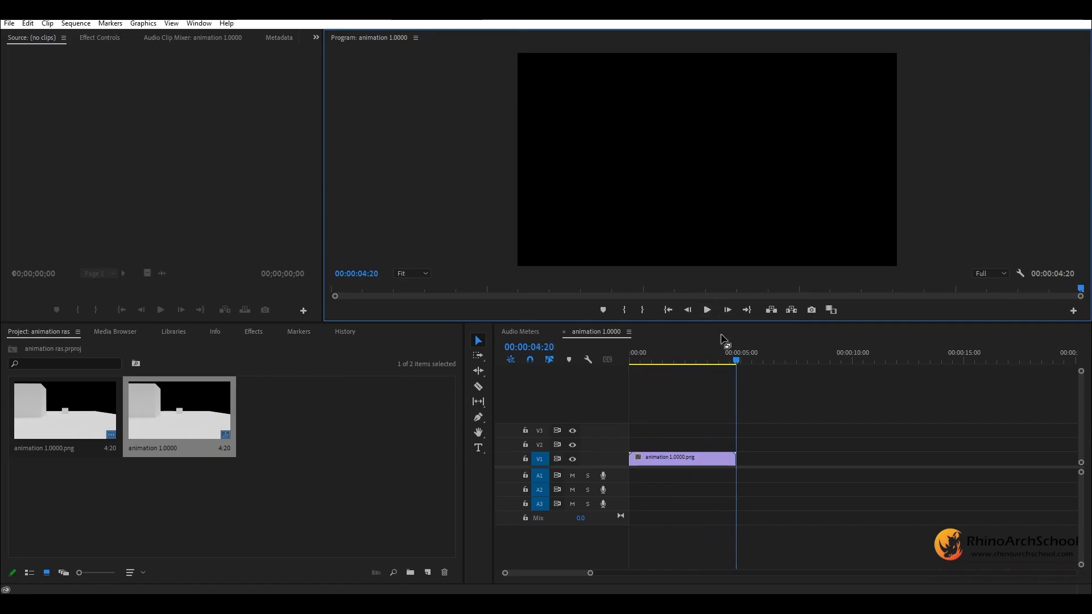
click(689, 357)
drag(686, 356, 614, 360)
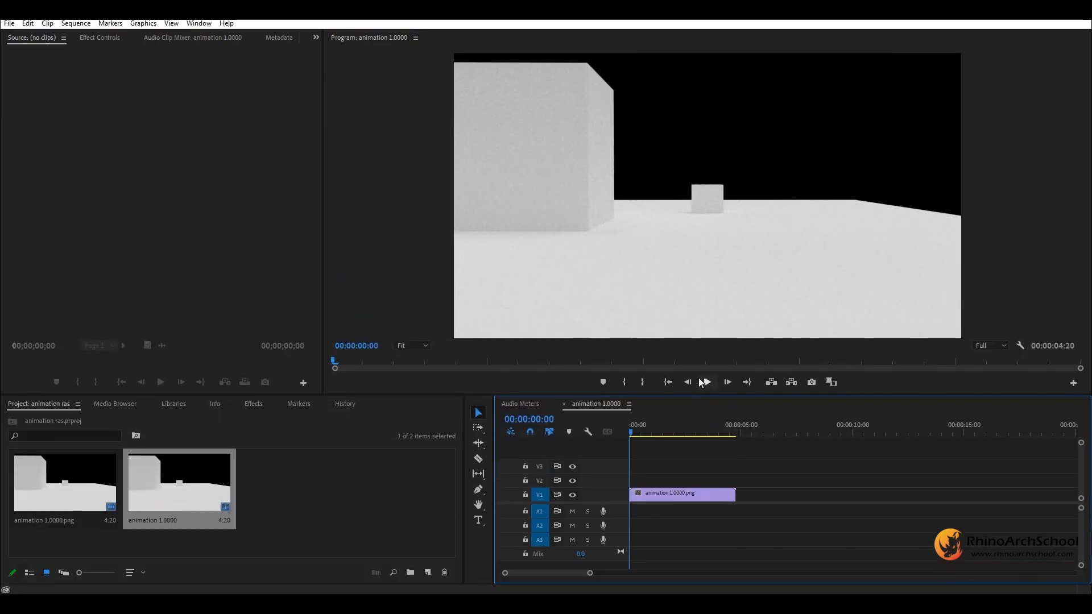
click(707, 309)
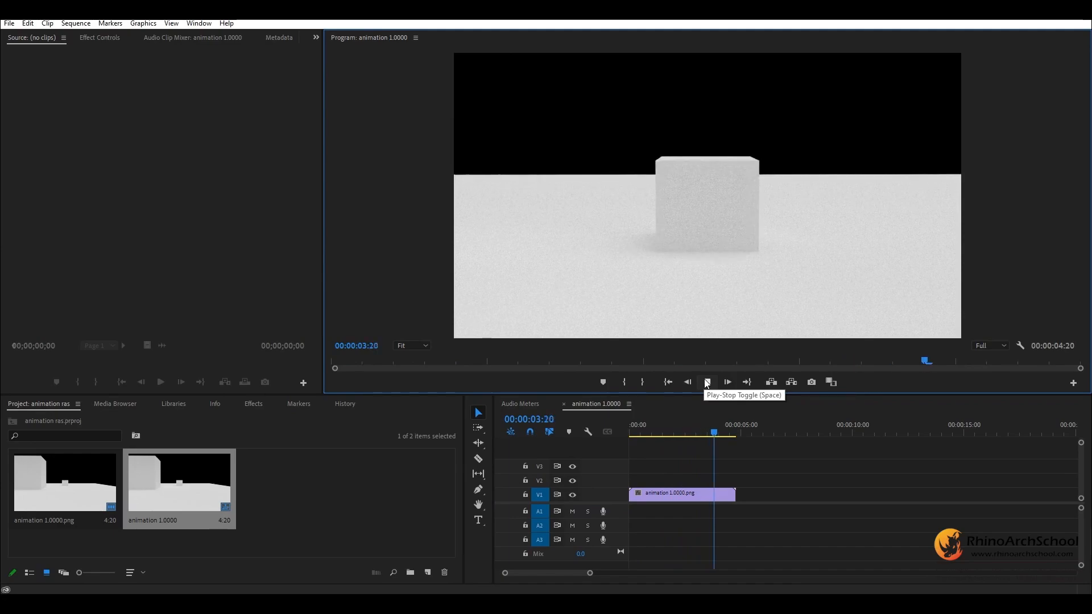
Scrub the playhead back to 00:00:01:03, replay the animation from there, and stop it near the end
drag(697, 425, 685, 425)
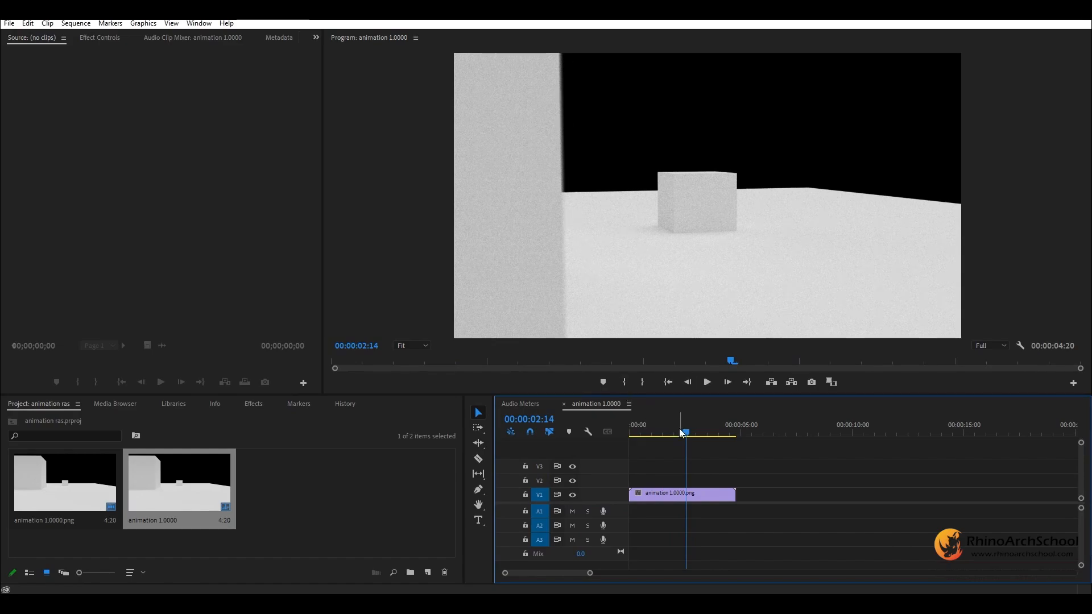
drag(681, 433, 654, 424)
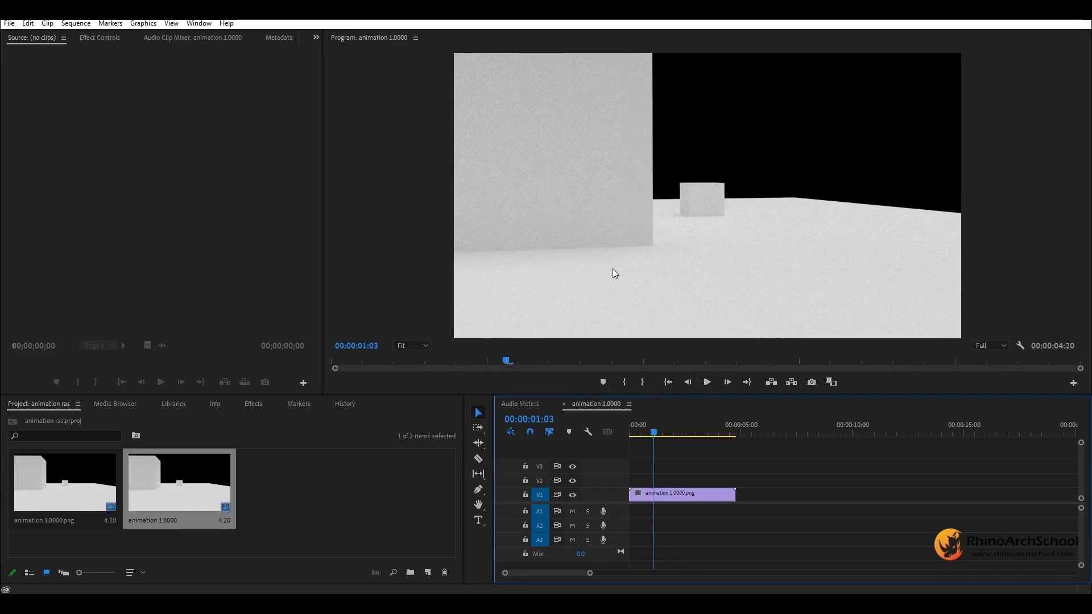
click(703, 385)
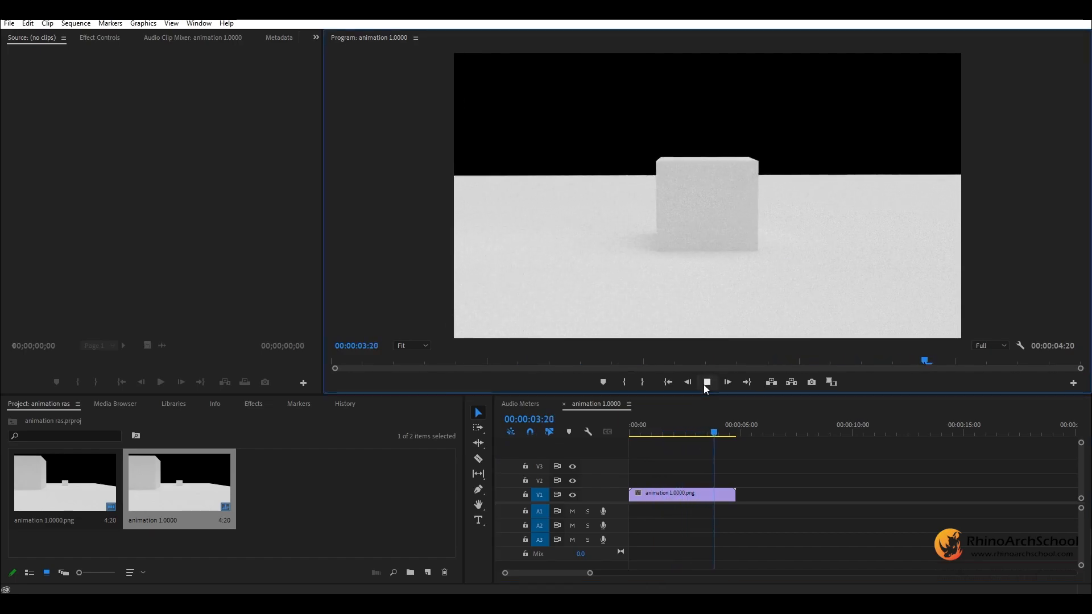
click(704, 384)
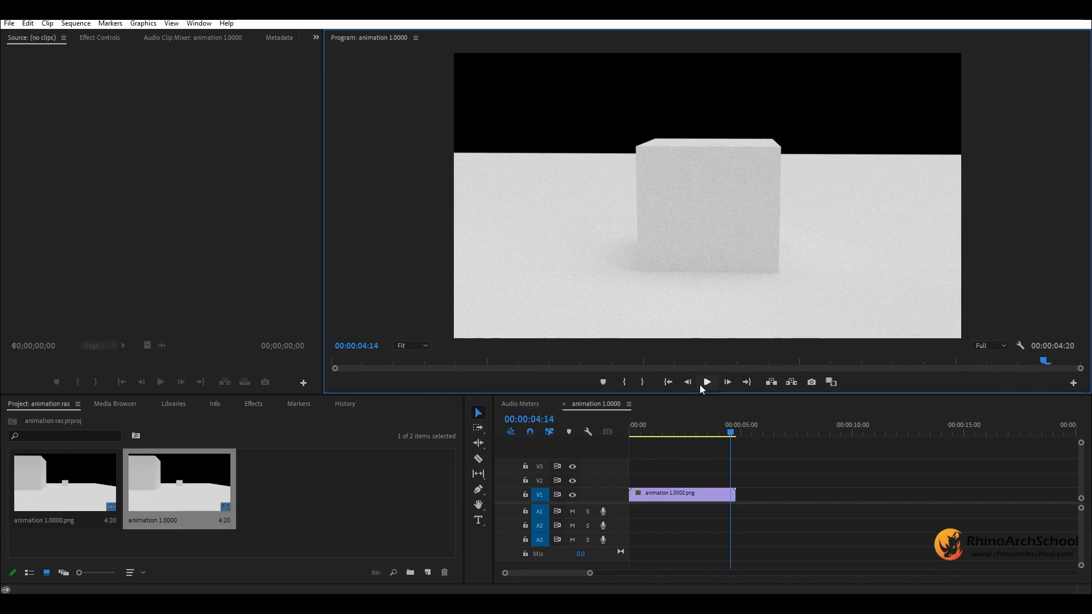